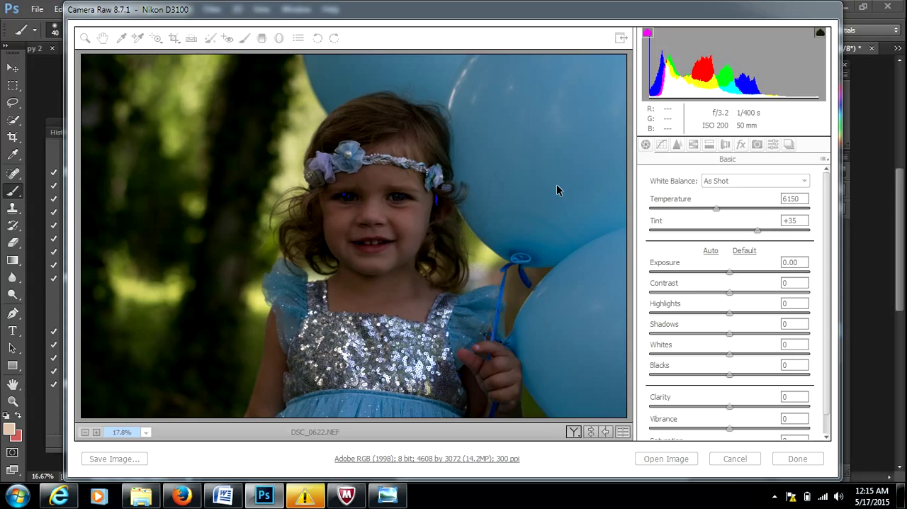
View the raw file DSC_0622 in the memory card's 102D3100 folder and return to the raw editor.
click(141, 495)
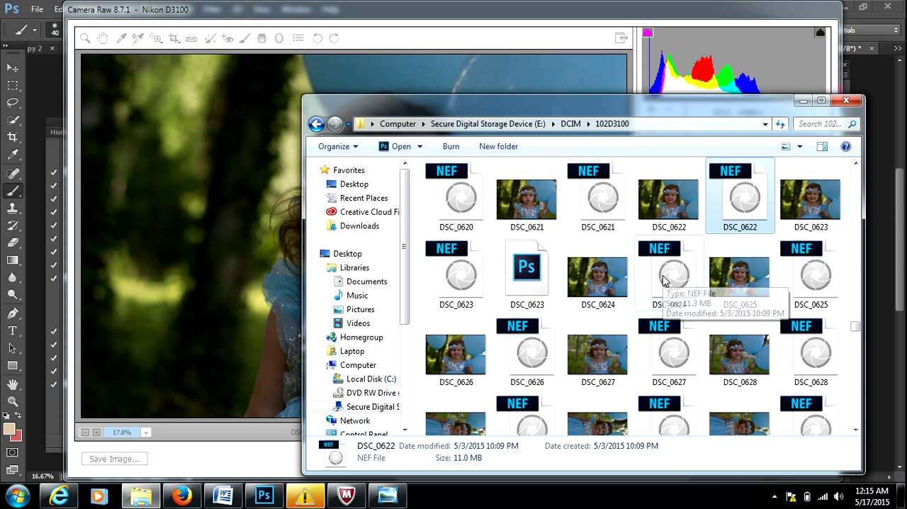
click(846, 102)
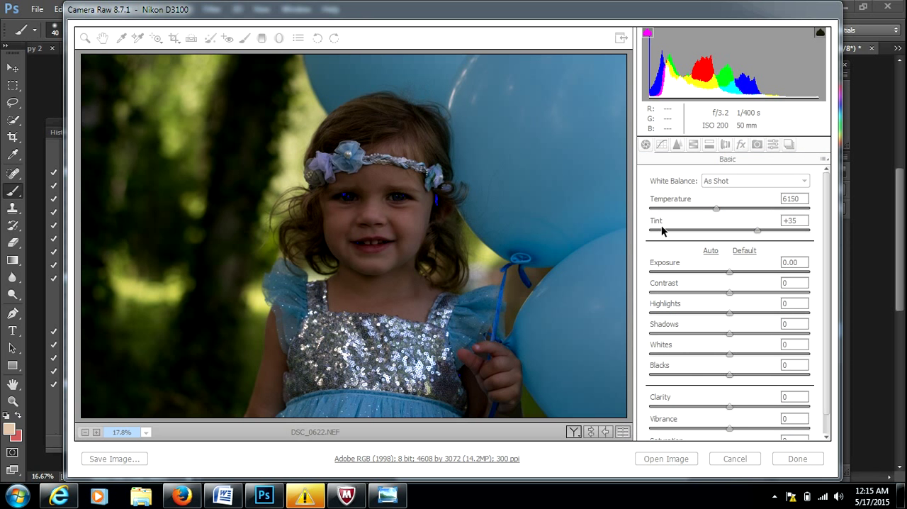
click(597, 22)
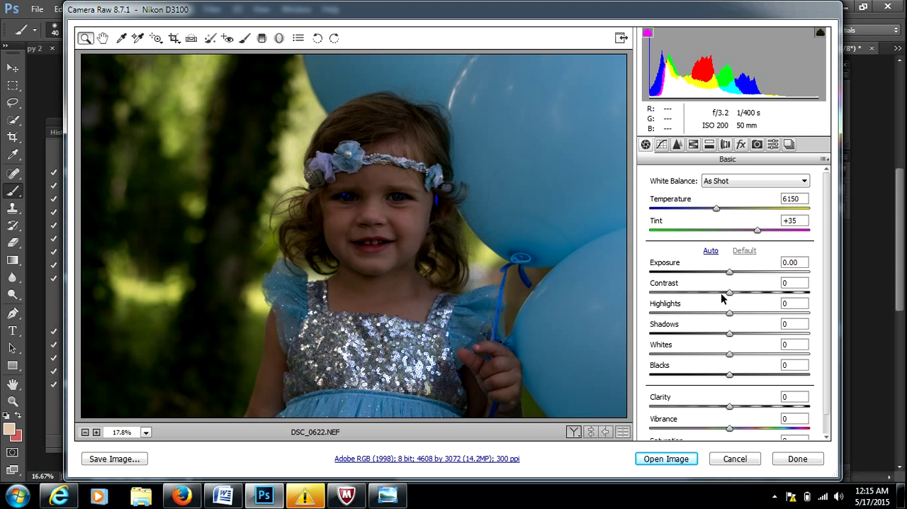
Set the raw photo's Exposure to +0.85, Highlights to -82 and Shadows to +7.
mouse_move(730, 273)
mouse_down()
mouse_move(743, 277)
mouse_move(674, 273)
mouse_move(754, 269)
mouse_move(744, 279)
mouse_up()
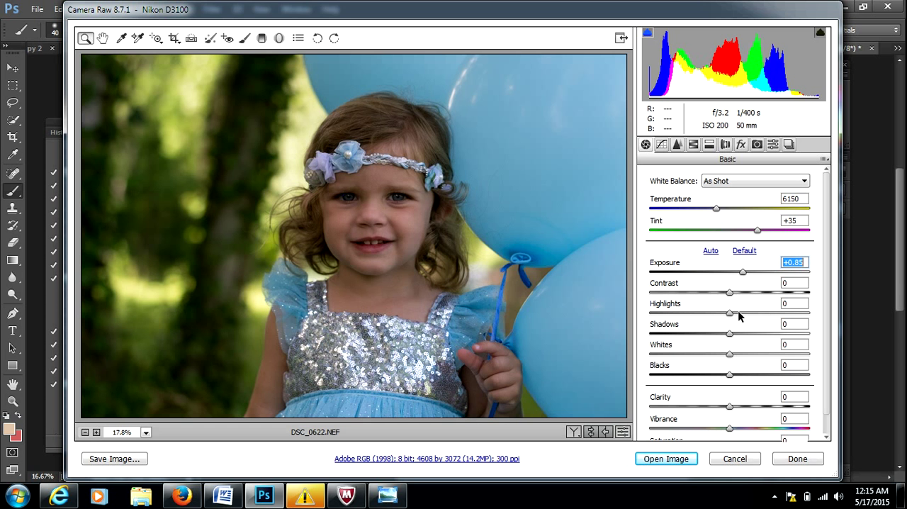
drag(730, 316, 658, 319)
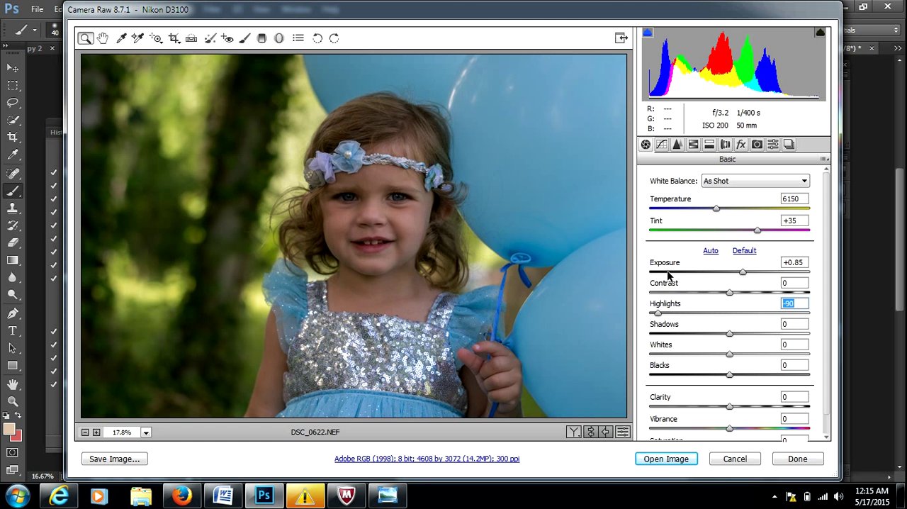
mouse_move(659, 313)
mouse_down()
mouse_move(763, 318)
mouse_move(665, 318)
mouse_up()
drag(730, 334, 736, 339)
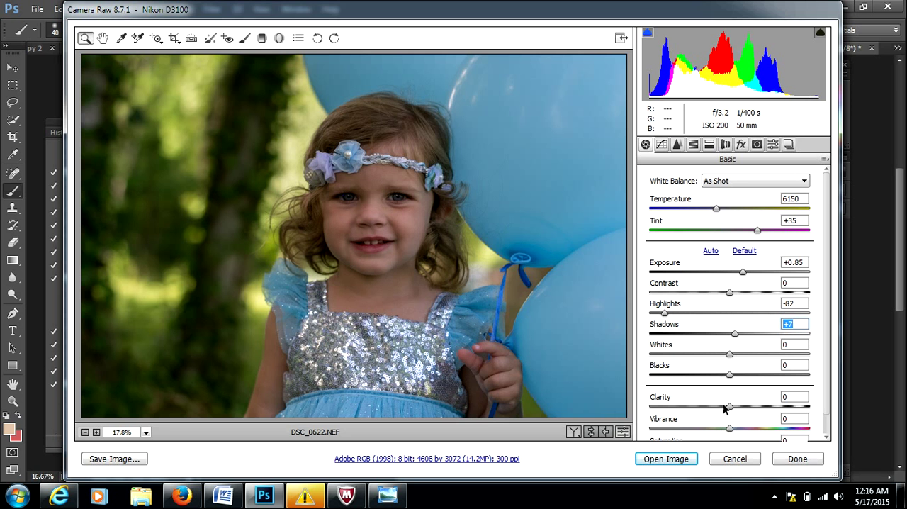
Set the raw photo's Vibrance to +13, white balance Temperature to 8600 and Saturation to +7.
drag(726, 428, 742, 434)
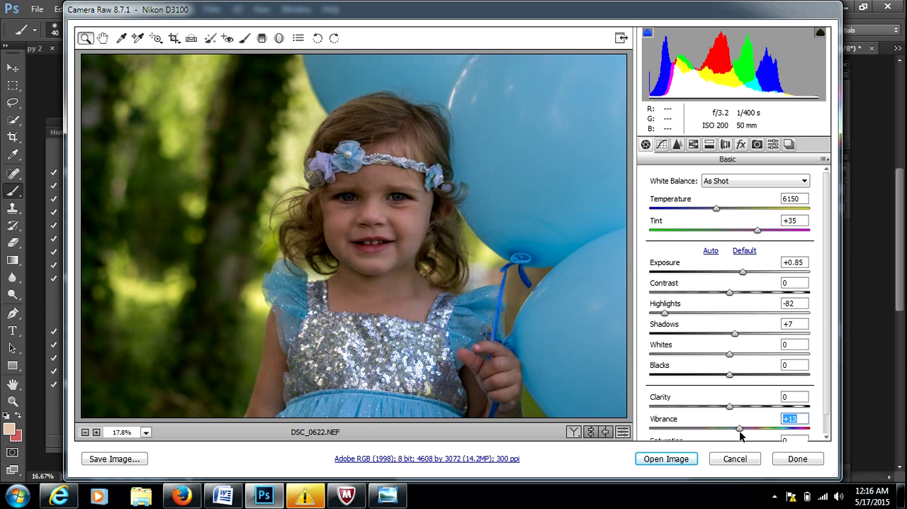
scroll(828, 319, down, 1)
scroll(827, 321, down, 1)
drag(714, 193, 750, 205)
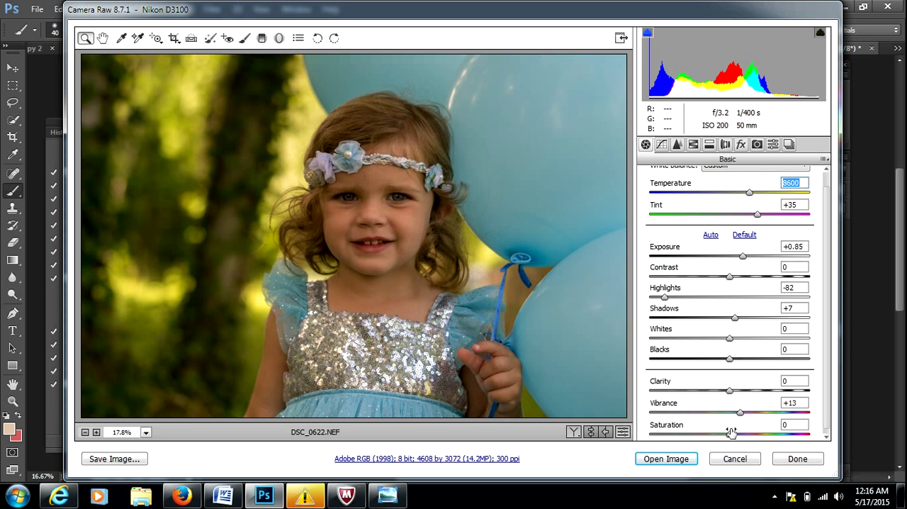
drag(730, 434, 737, 440)
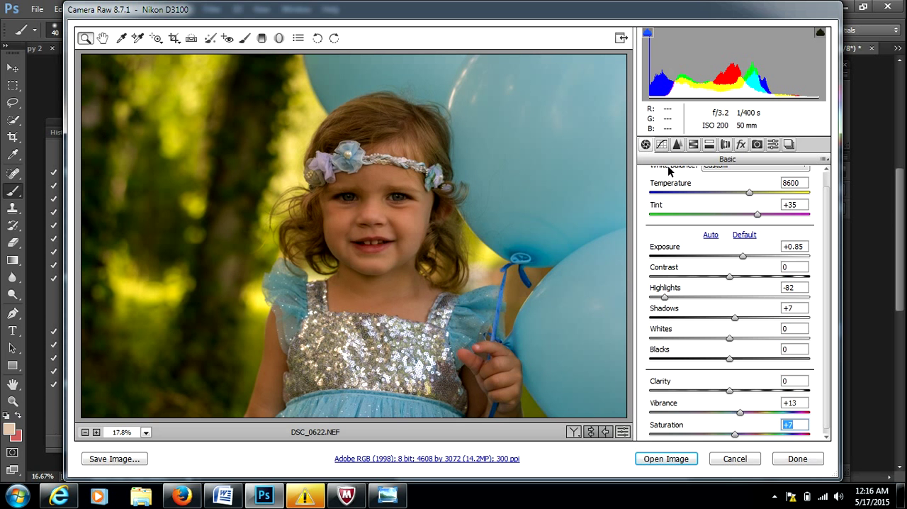
Look through the other raw adjustment categories up to Effects and return to the Basic settings.
click(662, 145)
click(678, 145)
click(693, 144)
click(709, 144)
click(725, 145)
click(740, 144)
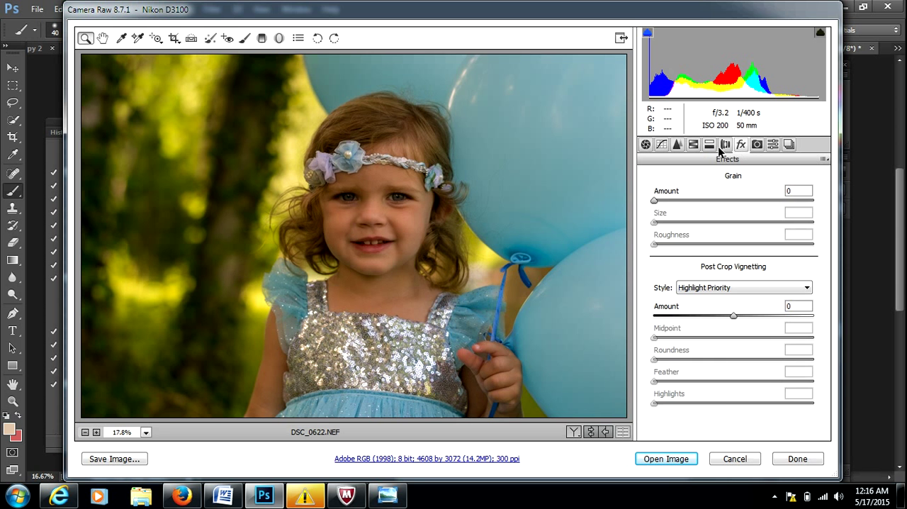
click(646, 145)
Open the adjusted raw image in Photoshop.
click(688, 458)
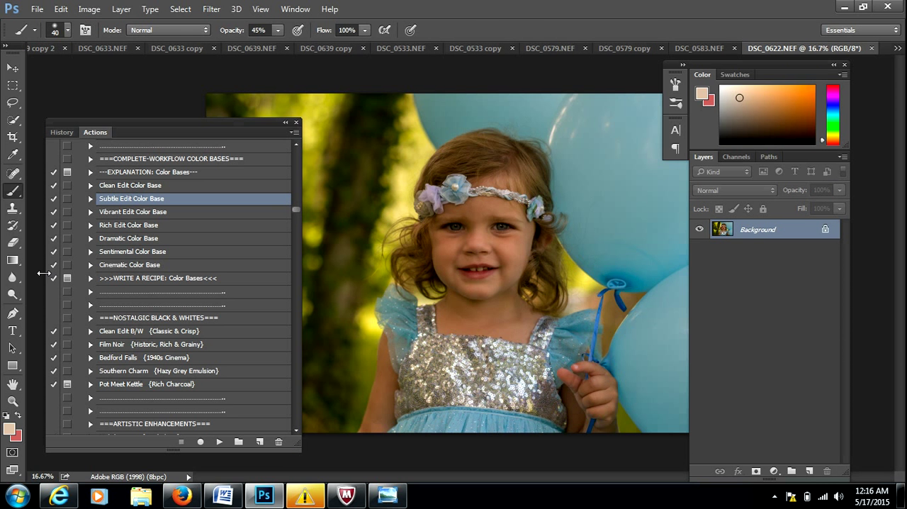
click(12, 137)
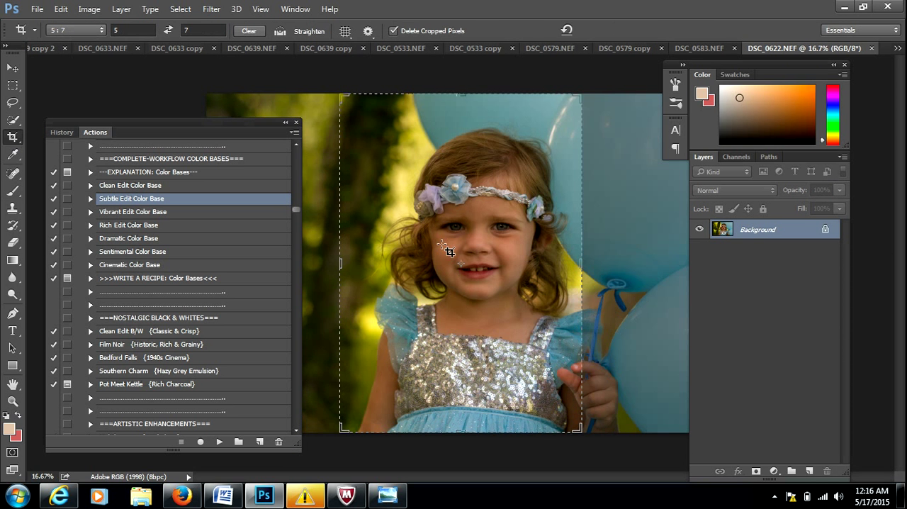
click(12, 400)
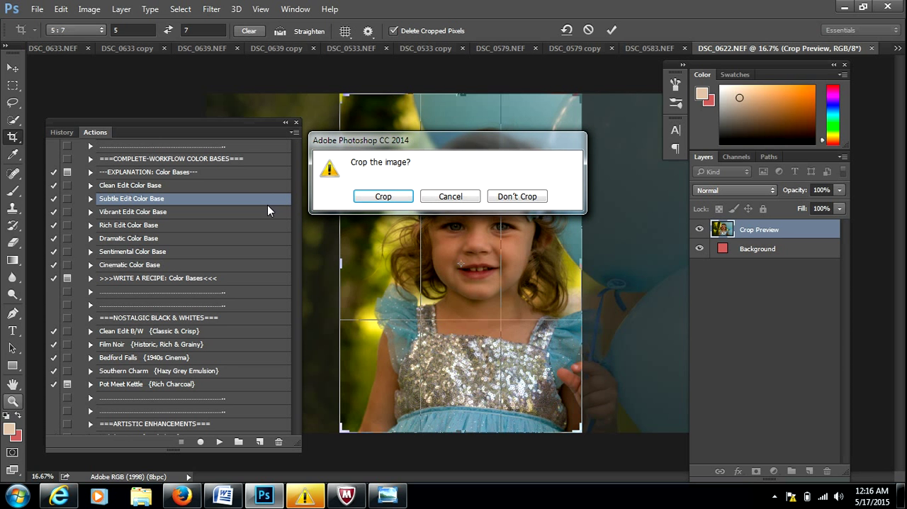
click(463, 196)
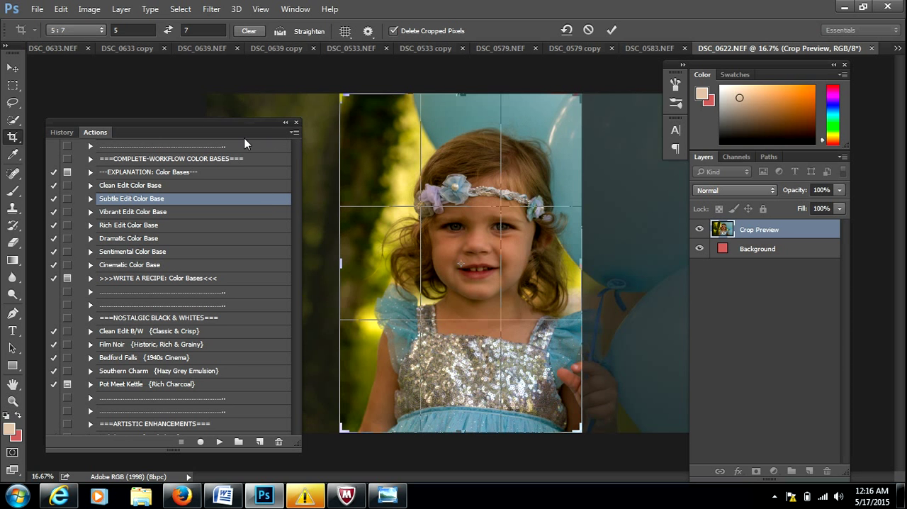
click(587, 30)
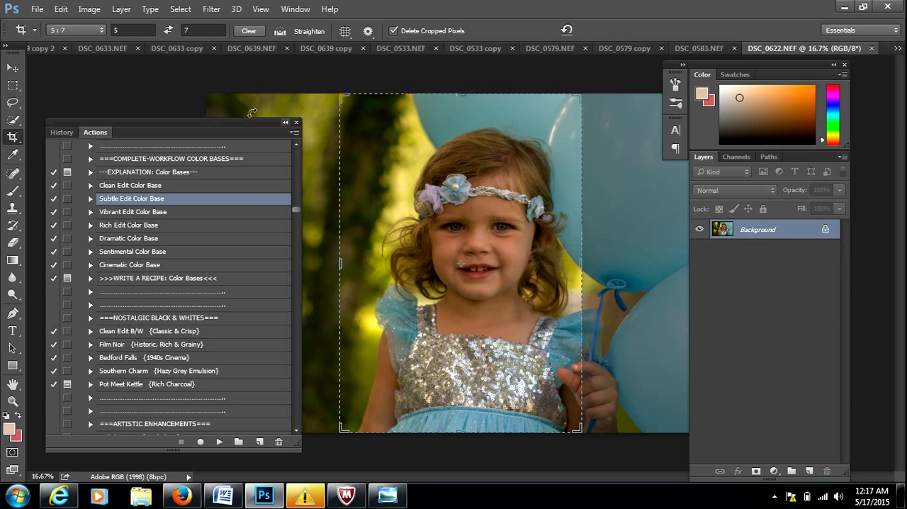
Crop the photo to a landscape 7:5 frame at full image height, with the girl centred and the balloons included.
click(13, 400)
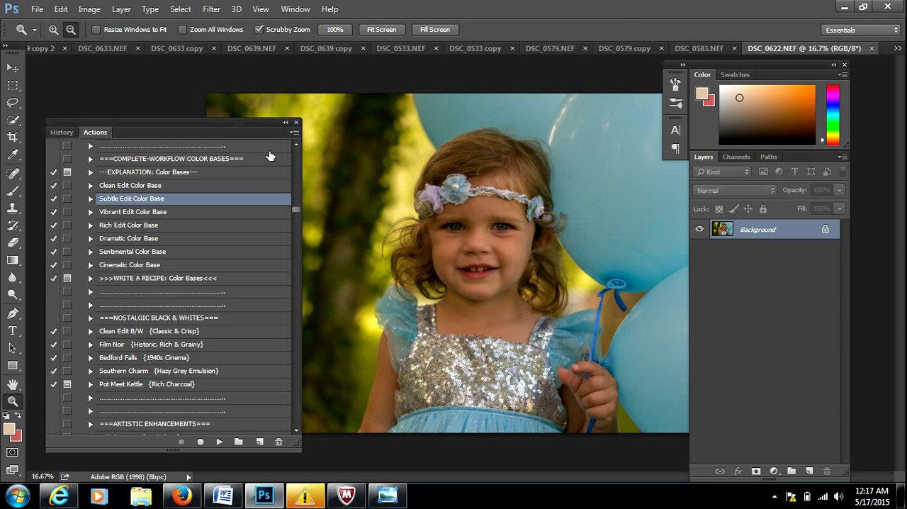
click(411, 218)
click(411, 216)
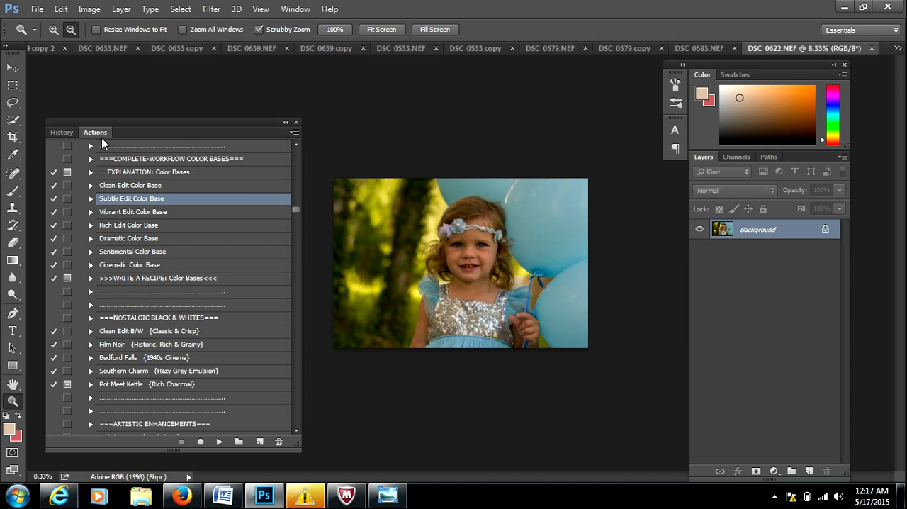
click(12, 138)
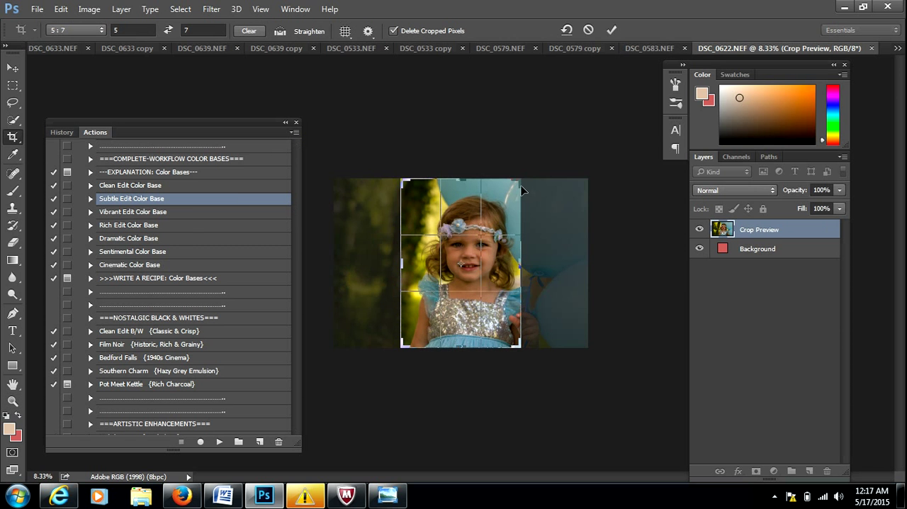
drag(521, 184, 575, 182)
drag(513, 217, 553, 219)
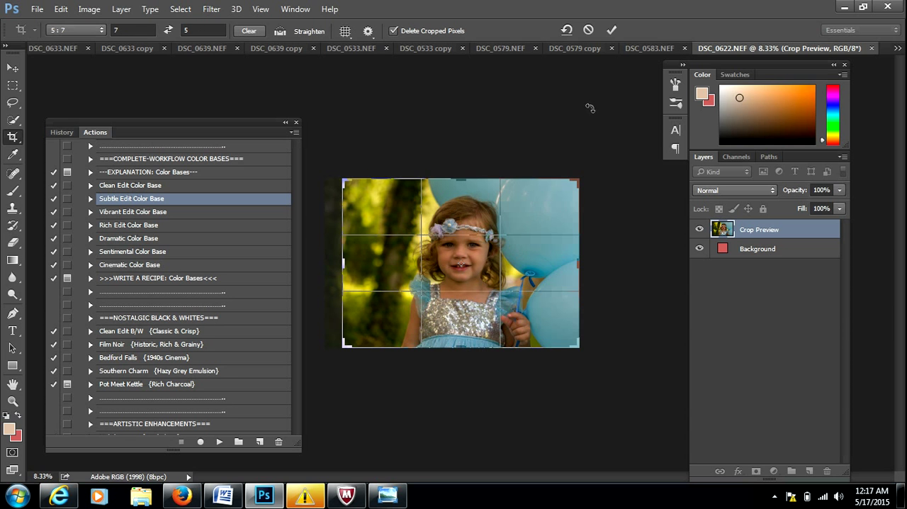
click(612, 31)
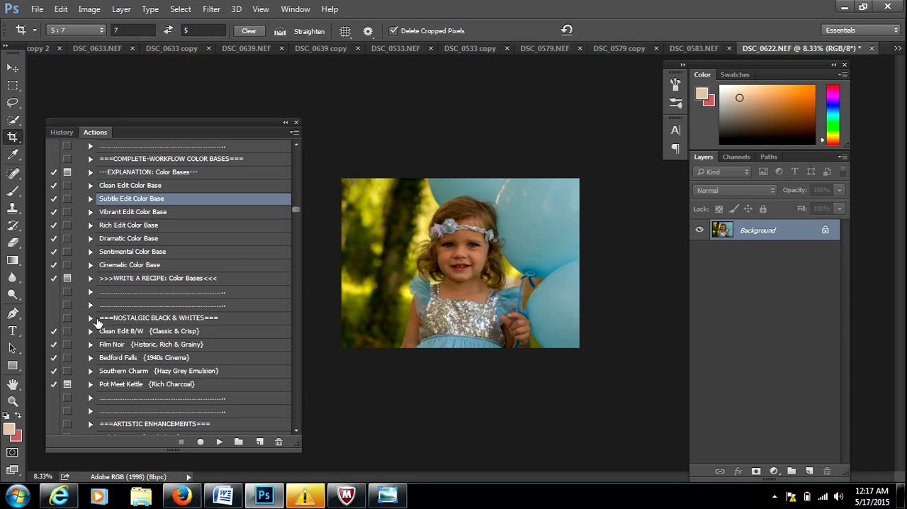
Magnify the girl's face to 33.33% and browse the list of actions as far as the color cast correctors.
click(12, 401)
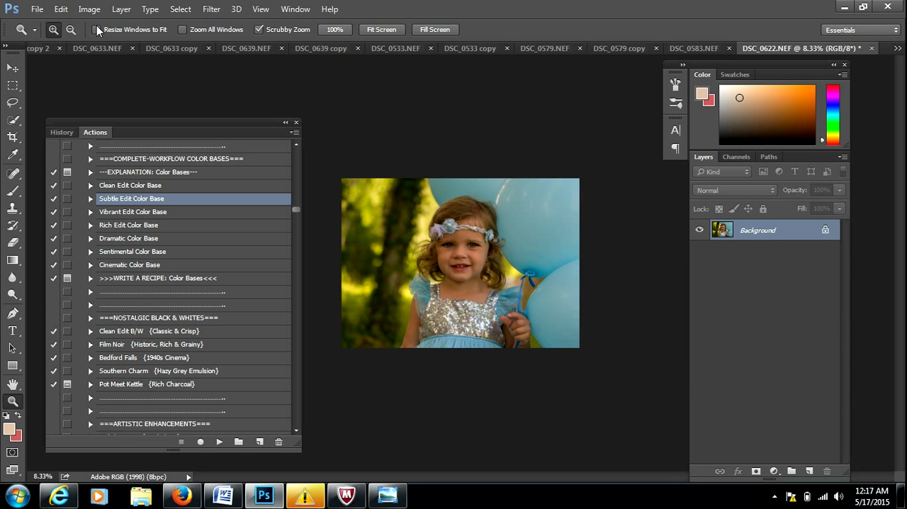
drag(453, 249, 453, 248)
click(452, 248)
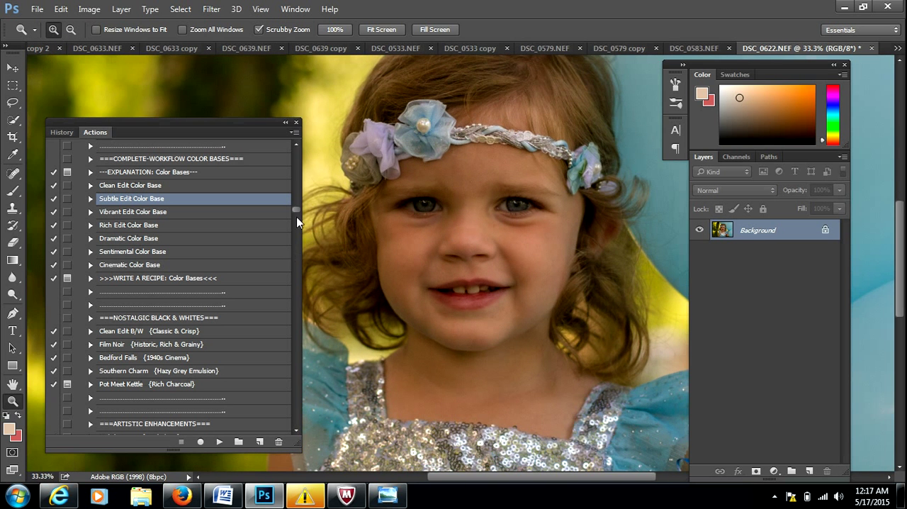
drag(297, 212, 304, 265)
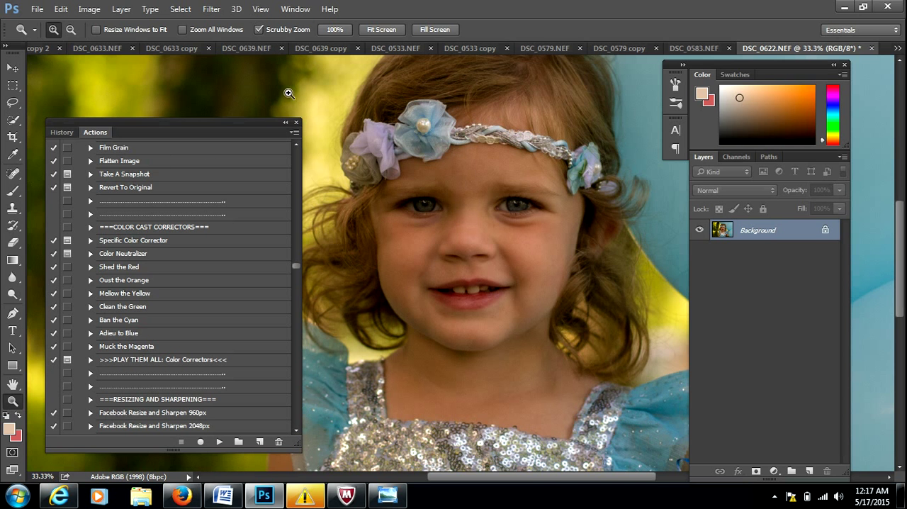
Hide the list of actions and display it again.
click(294, 9)
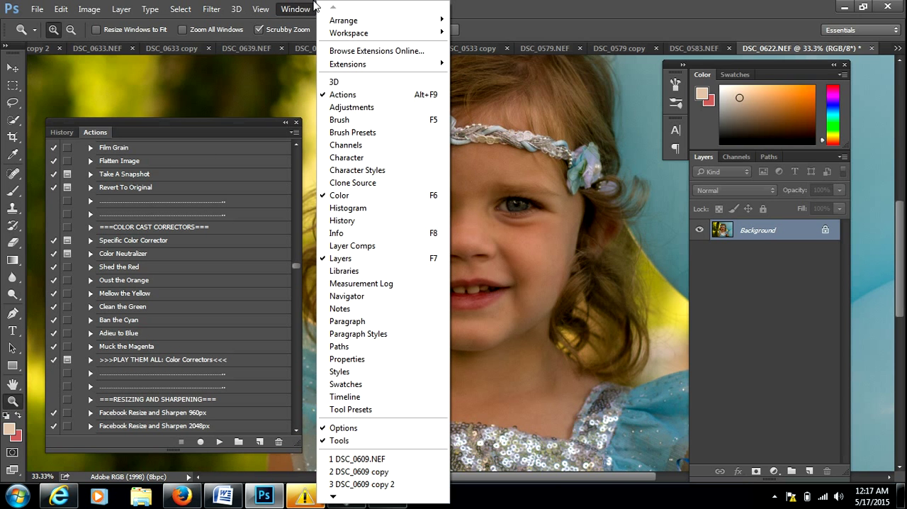
click(343, 95)
click(296, 9)
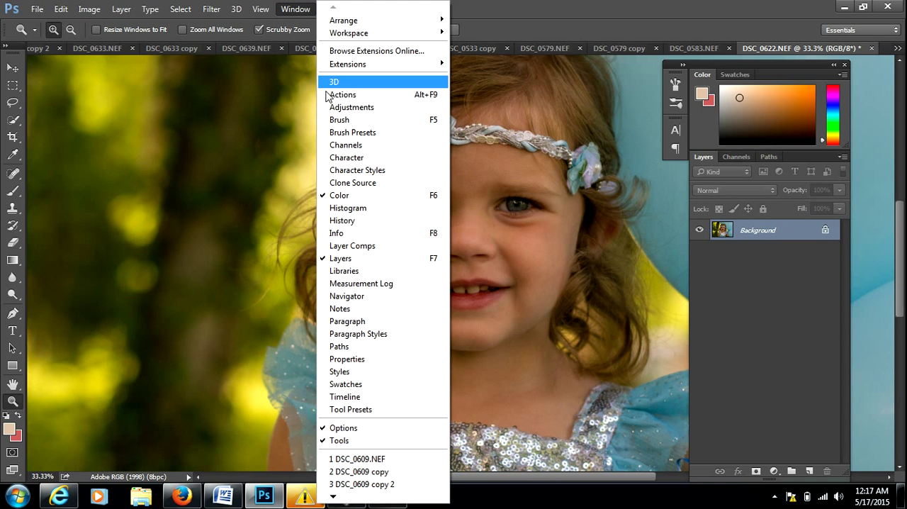
click(333, 95)
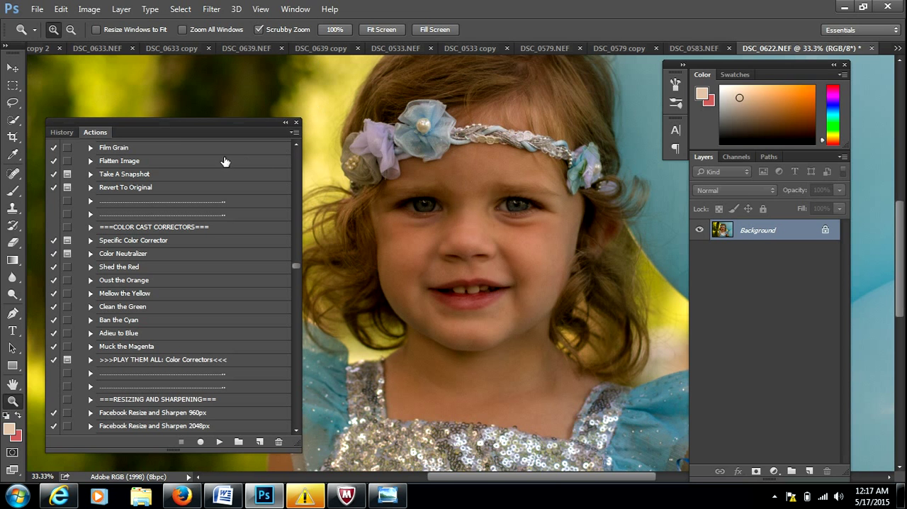
Browse the Downloads folder for loadable action files without loading any.
click(294, 133)
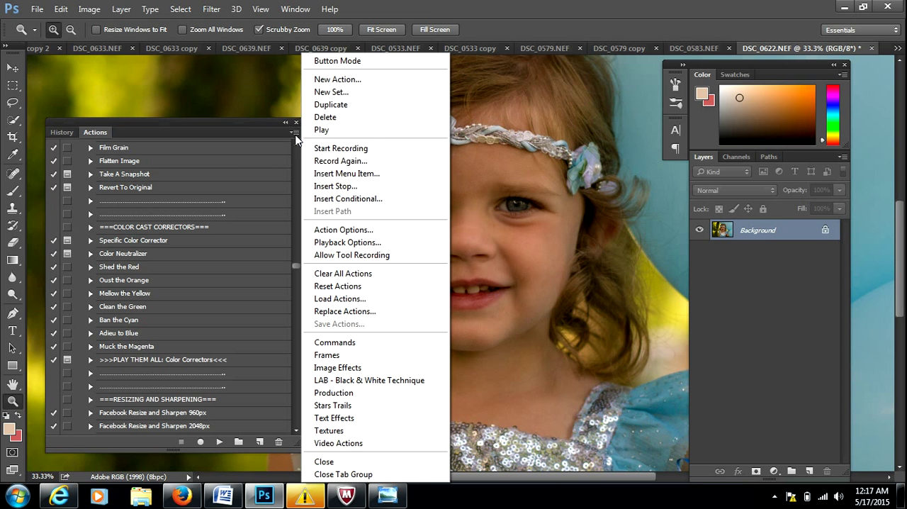
click(361, 303)
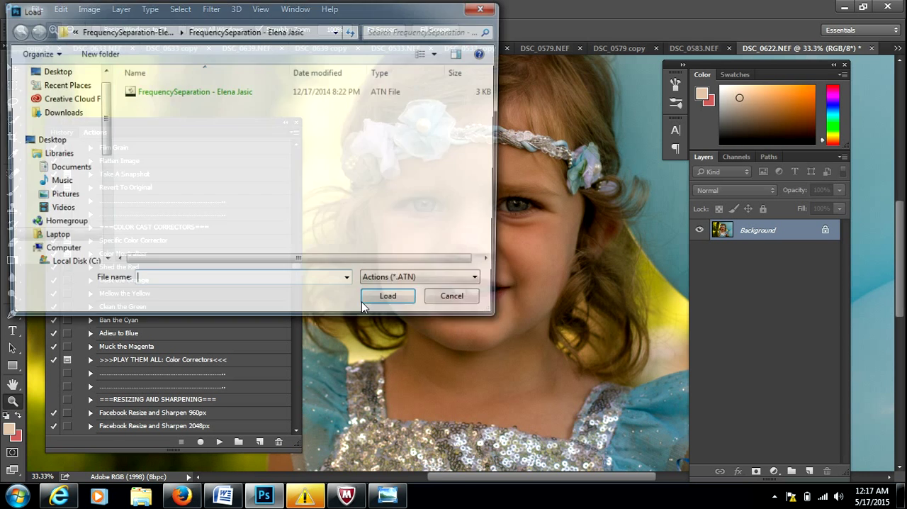
click(60, 114)
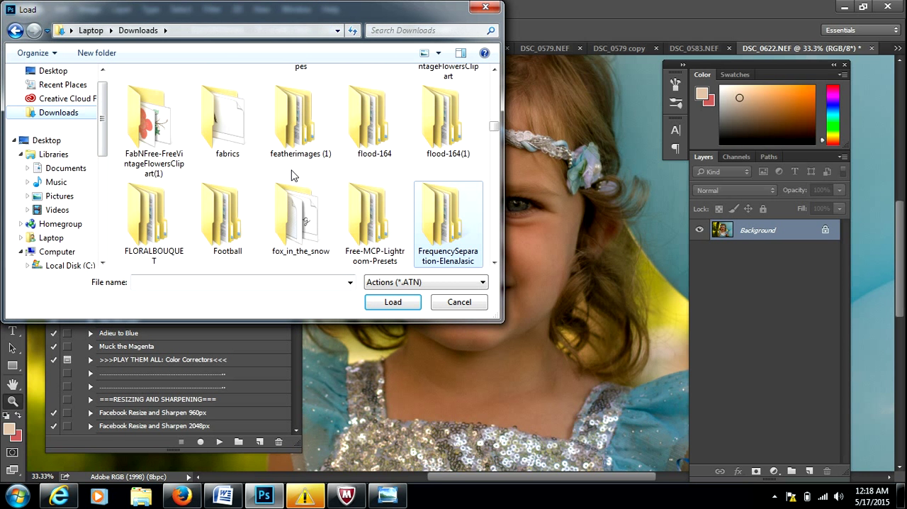
drag(494, 130, 499, 262)
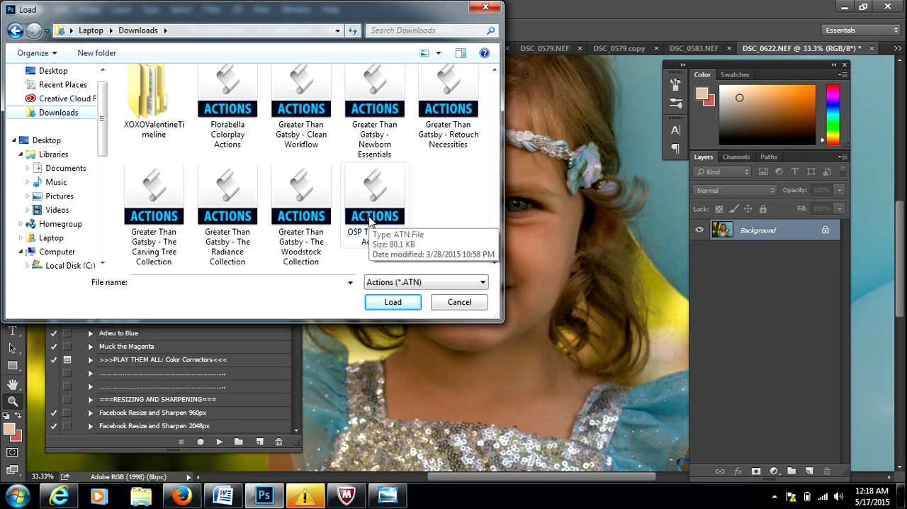
click(467, 303)
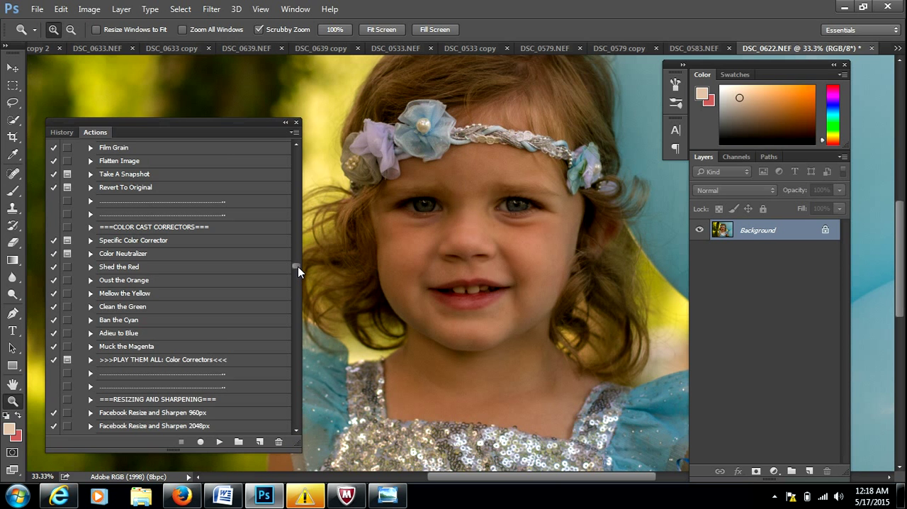
Run the IRIS: Enhance Brightness action on the photo and expand the layer group it adds.
drag(297, 266, 304, 288)
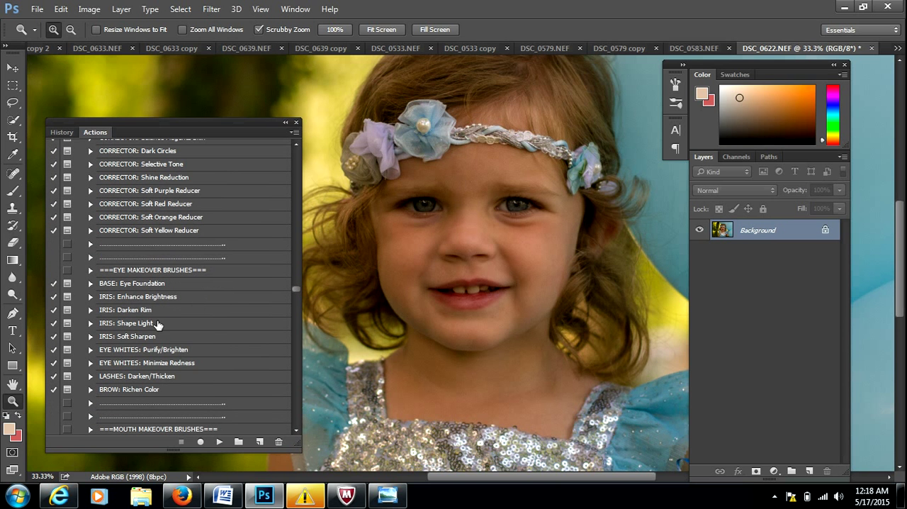
click(145, 296)
click(219, 442)
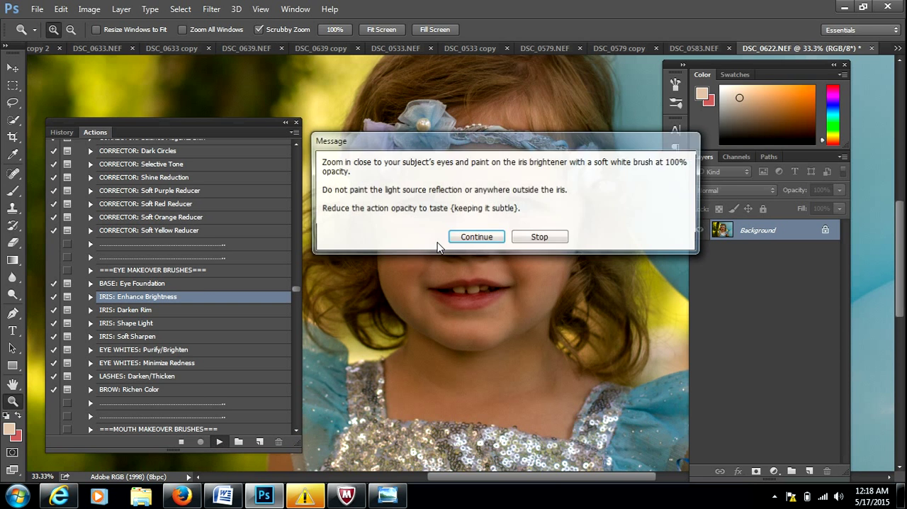
click(471, 236)
drag(226, 32, 401, 80)
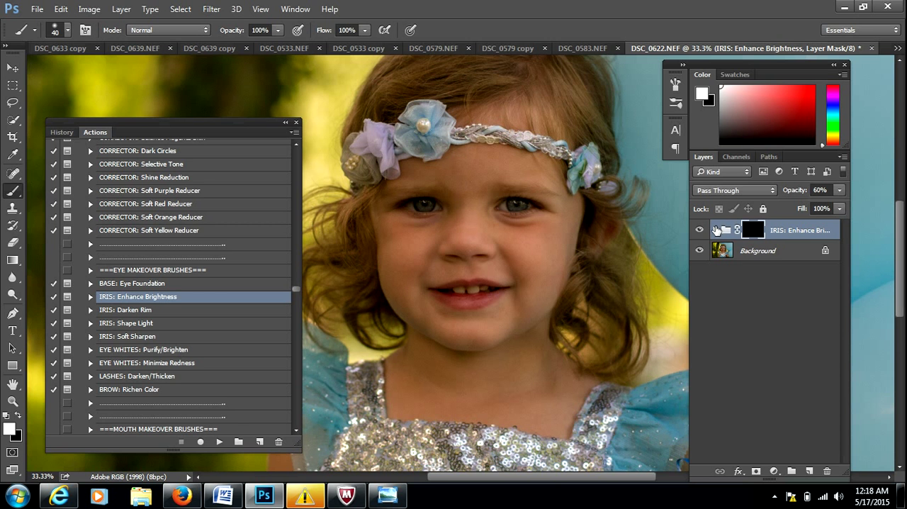
click(715, 229)
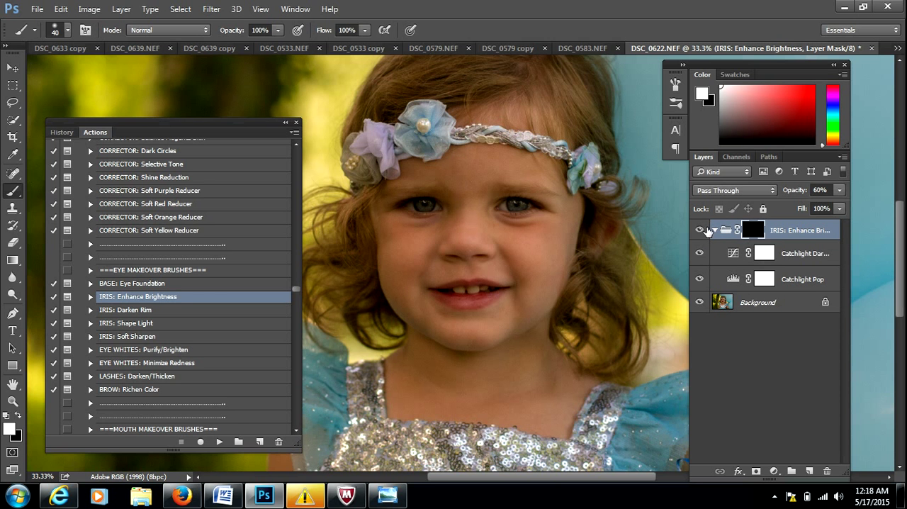
Collapse the IRIS: Enhance Brightness group, compare the effect by inverting its mask and back, and paint both irises white on the mask.
click(714, 229)
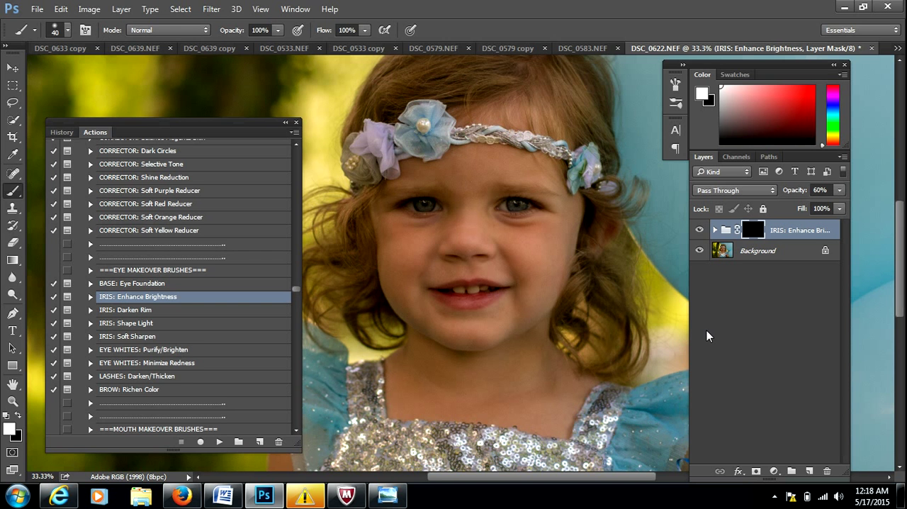
key(ctrl+i)
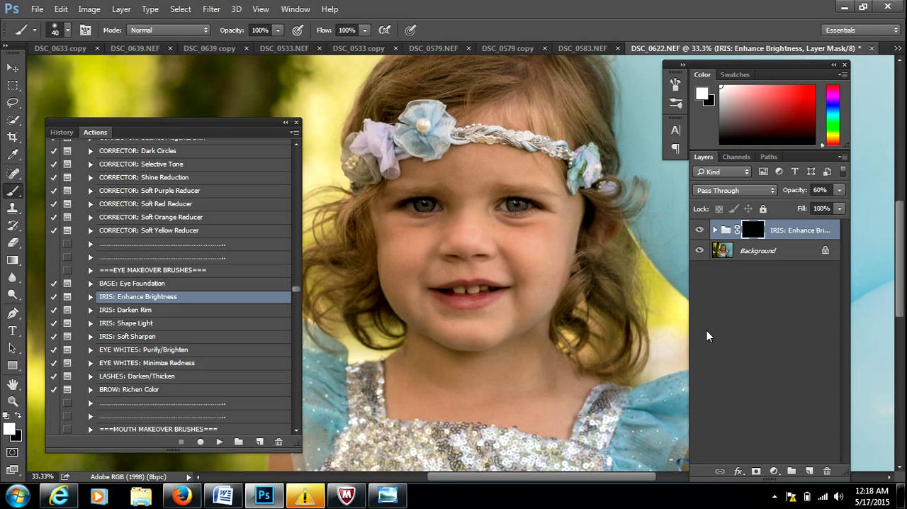
key(ctrl+i)
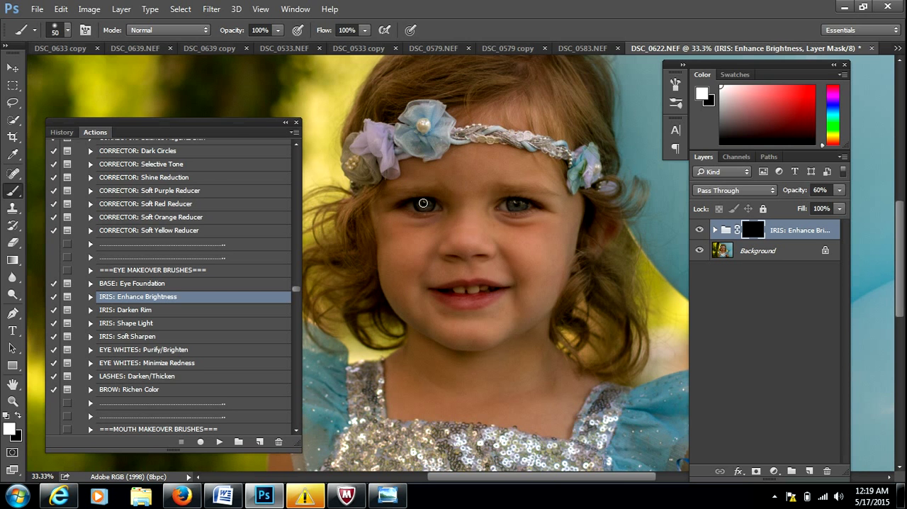
click(421, 203)
click(519, 205)
key(x)
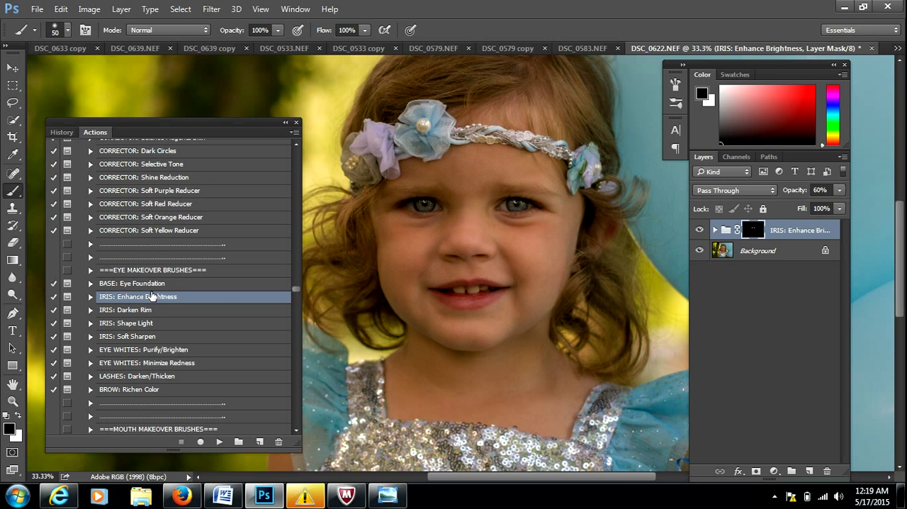
Run the EYE WHITES: Purify/Brighten action on the photo and adjust the soft brush to 40 px for the eye whites.
click(163, 350)
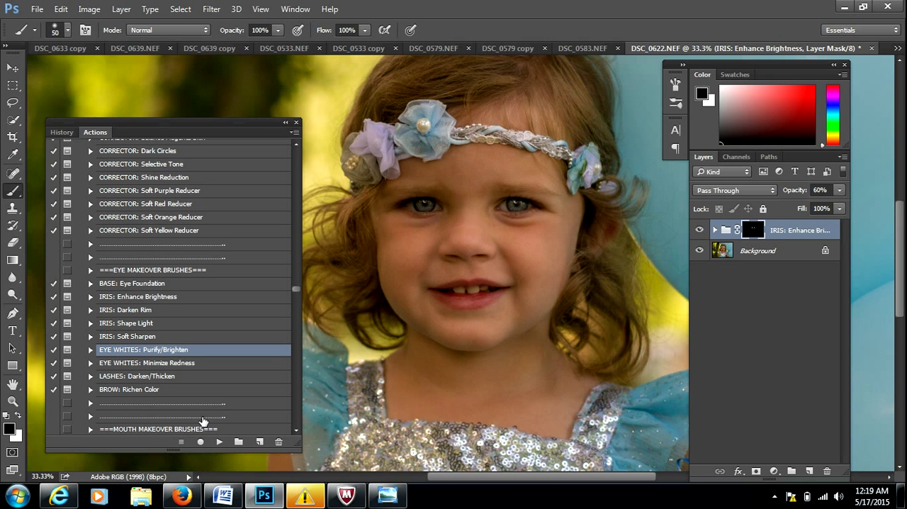
click(219, 442)
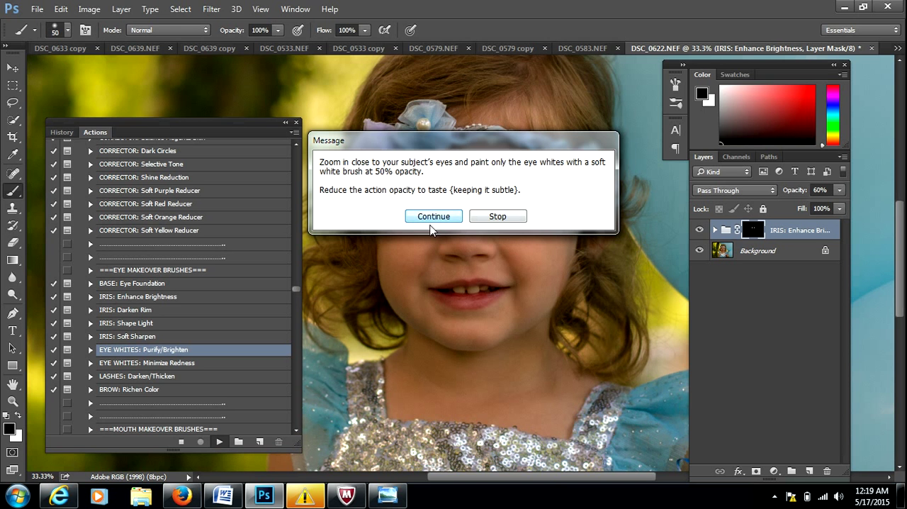
click(434, 219)
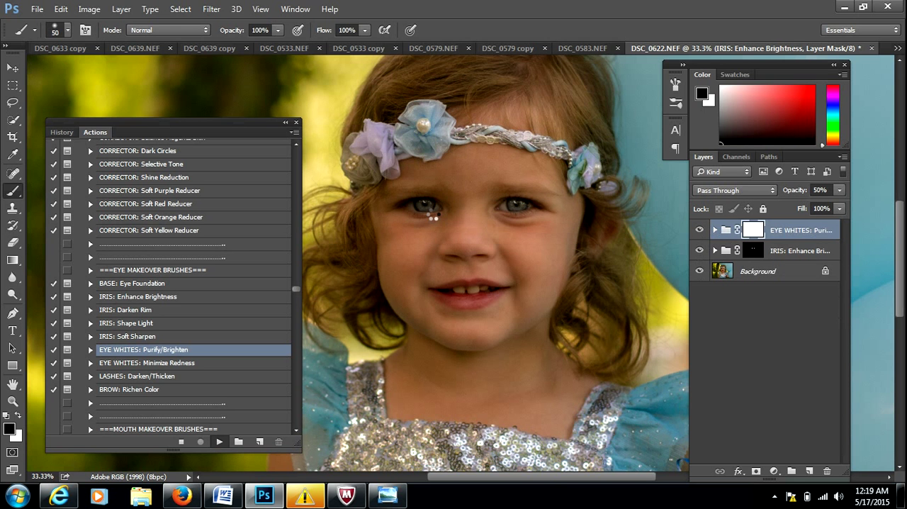
key(bracketleft)
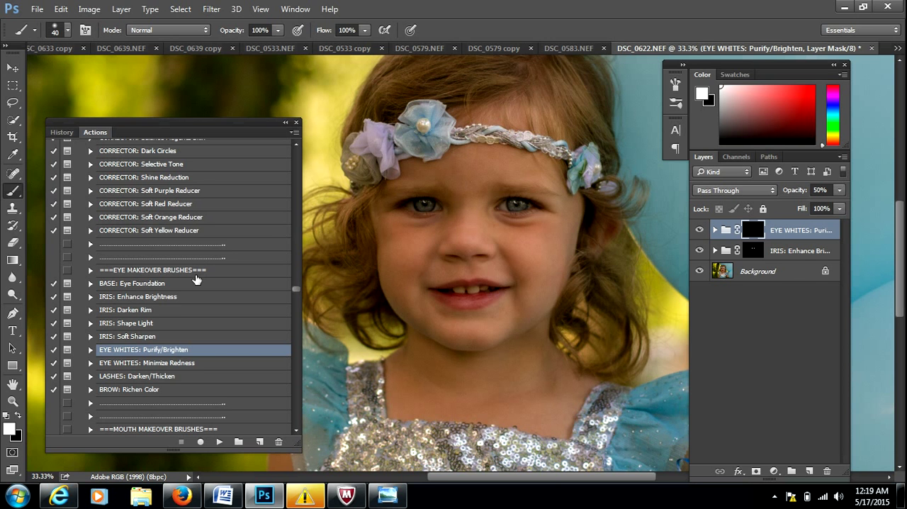
click(67, 31)
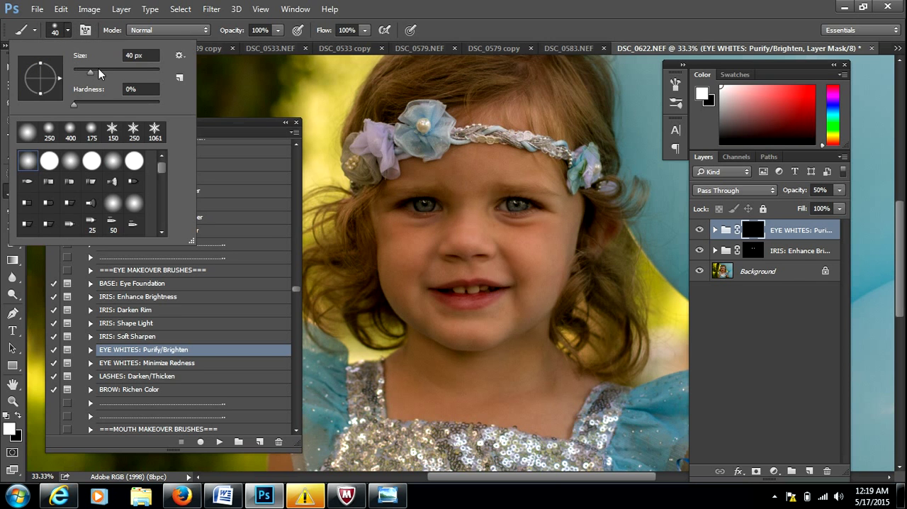
click(68, 30)
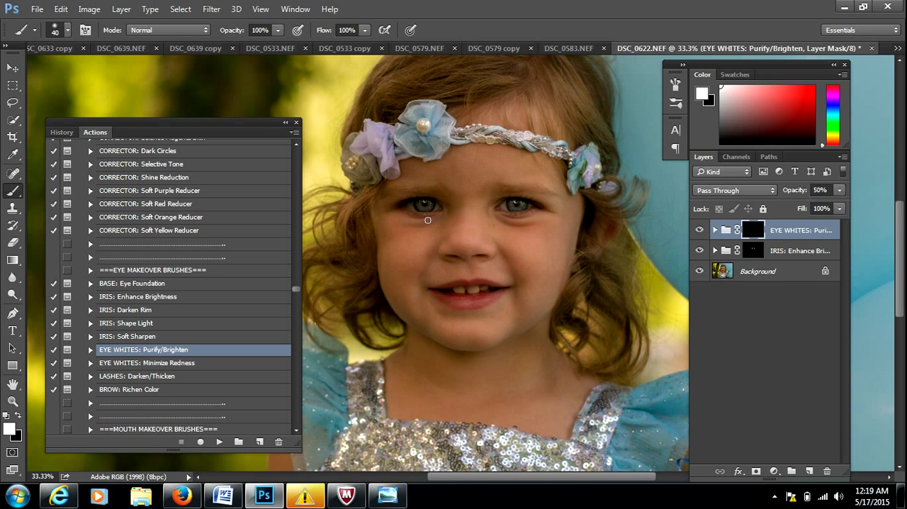
key(bracketright)
key(bracketright)
key(bracketright)
key(bracketright)
key(bracketleft)
key(bracketleft)
Run the IRIS: Shape Light action to add its layer above the eye whites group.
click(136, 324)
click(218, 442)
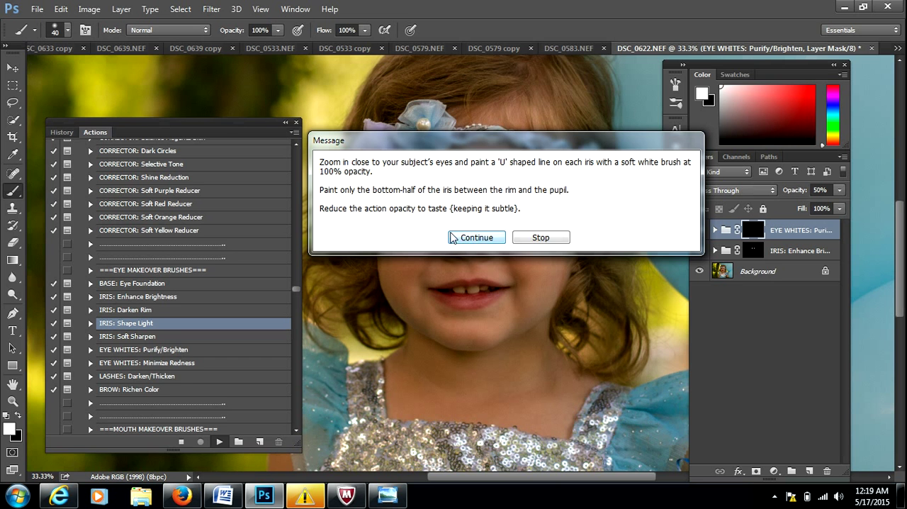
click(481, 237)
click(480, 237)
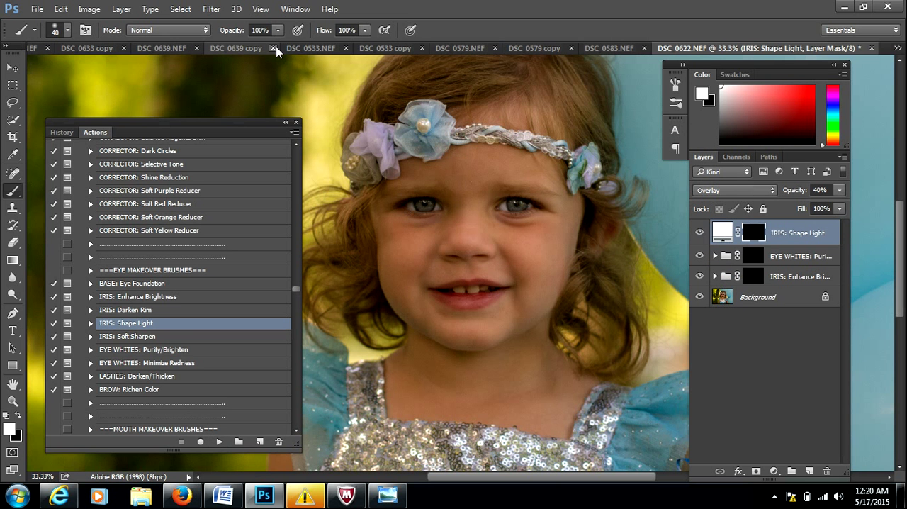
Lower the brush opacity to 54% and step back from the last brush stroke on the Shape Light mask.
drag(241, 31, 204, 32)
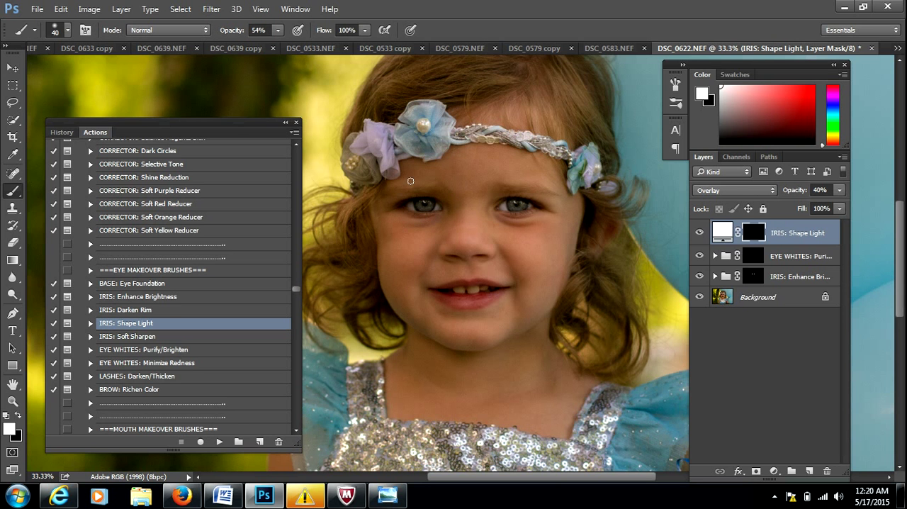
click(61, 9)
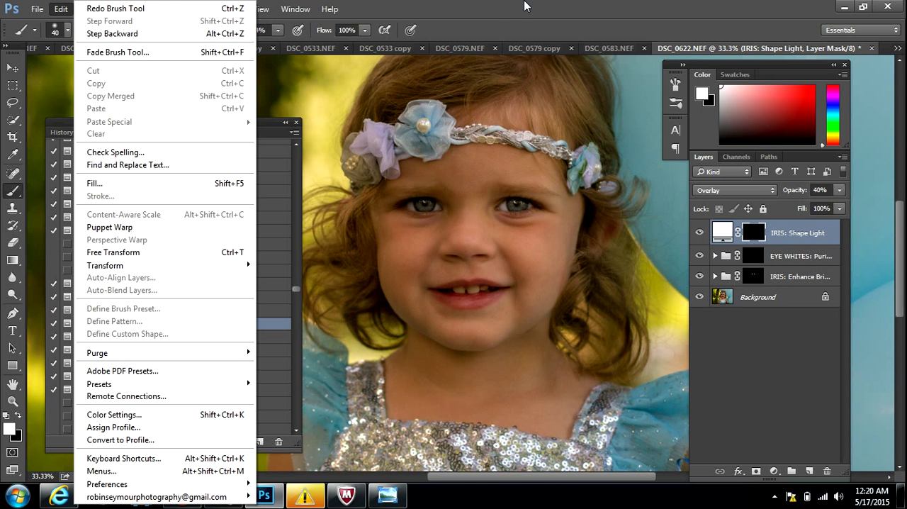
click(114, 34)
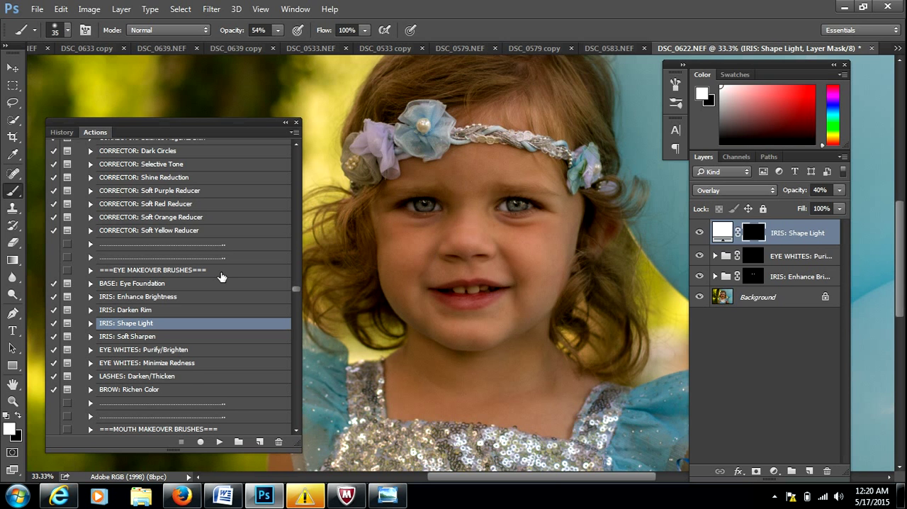
Run the IRIS: Darken Rim action to add its group above the Shape Light layer.
click(145, 338)
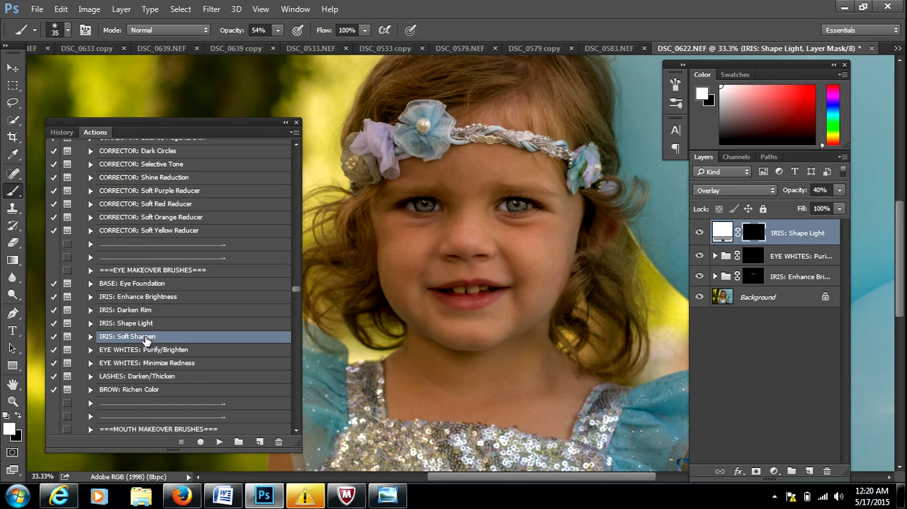
click(131, 311)
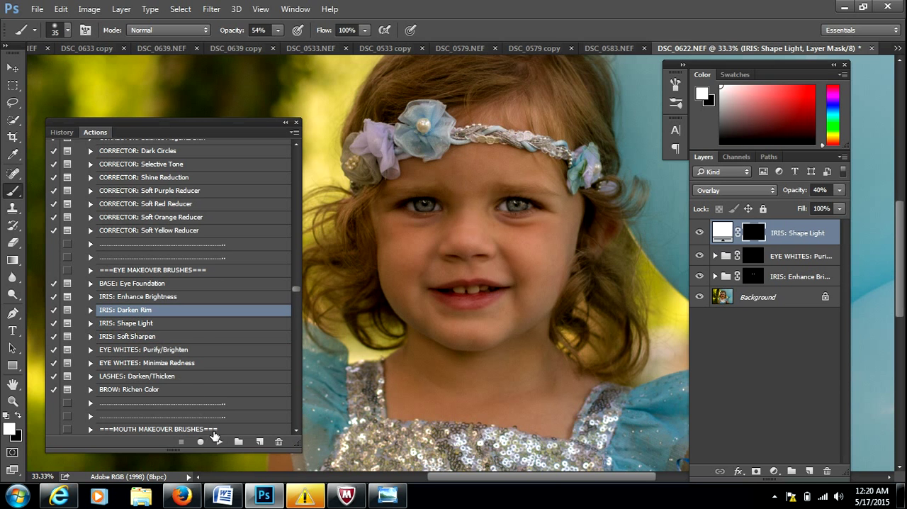
click(219, 441)
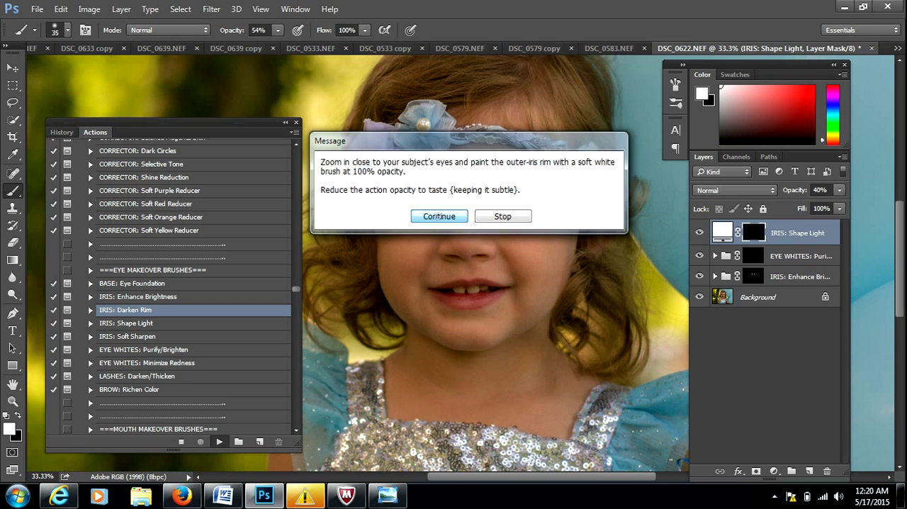
key(Return)
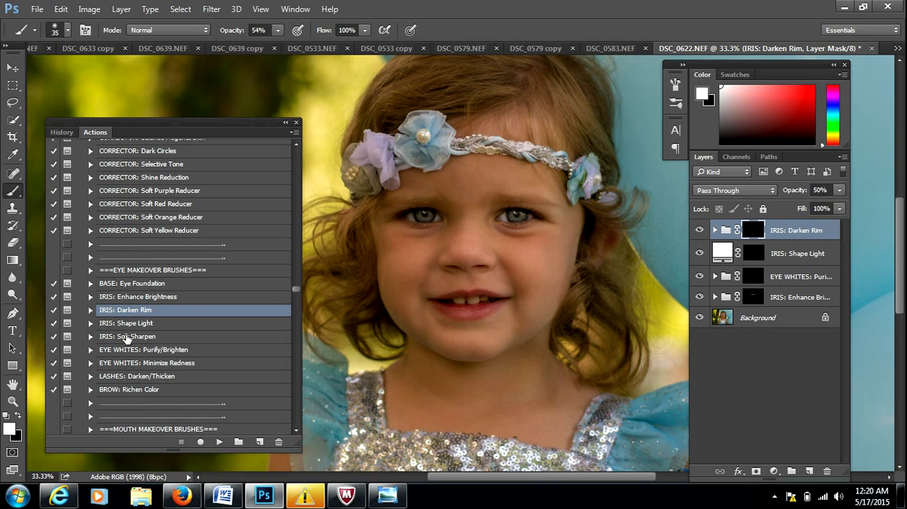
Run the LASHES: Darken/Thicken action and lower the brush opacity to 17%.
click(135, 376)
click(219, 441)
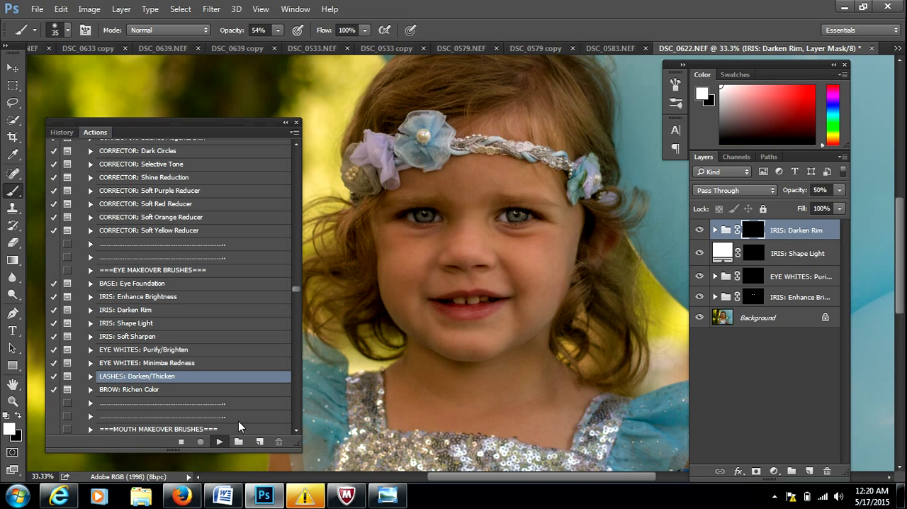
click(428, 217)
drag(237, 30, 211, 30)
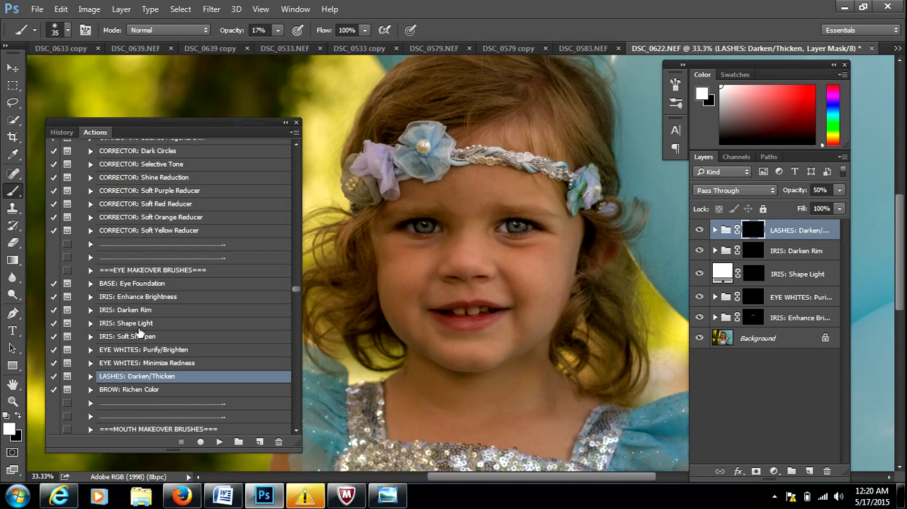
Run the IRIS: Soft Sharpen action and set the brush to 60 px at 47% opacity for the irises.
click(139, 337)
click(219, 441)
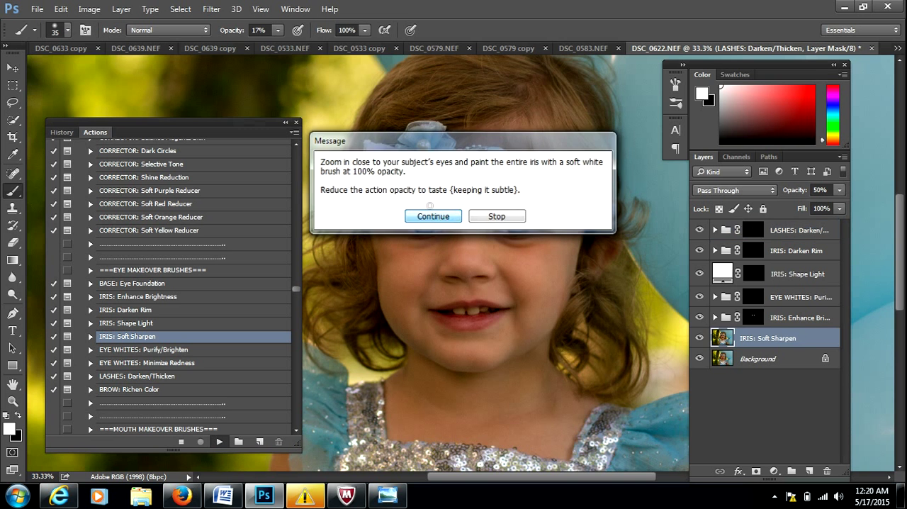
click(433, 216)
drag(229, 32, 250, 34)
key(bracketright)
key(bracketright)
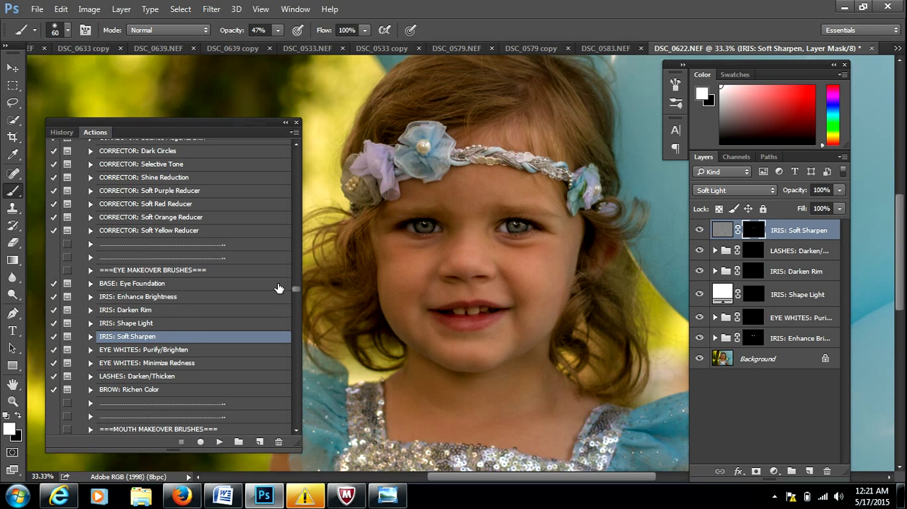
Run the CORRECTOR: Dark Circles action, sampling its lighter skin tone from the cheek below the girl's eye.
scroll(295, 288, up, 3)
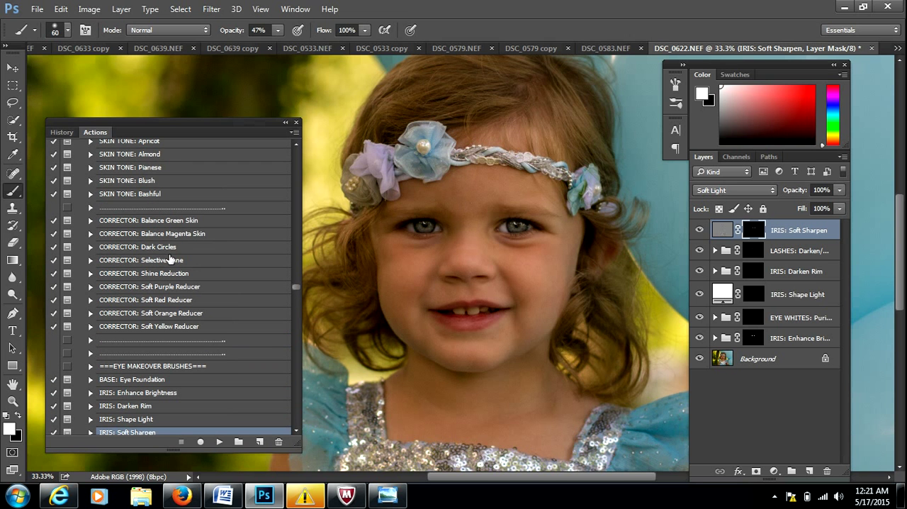
click(163, 248)
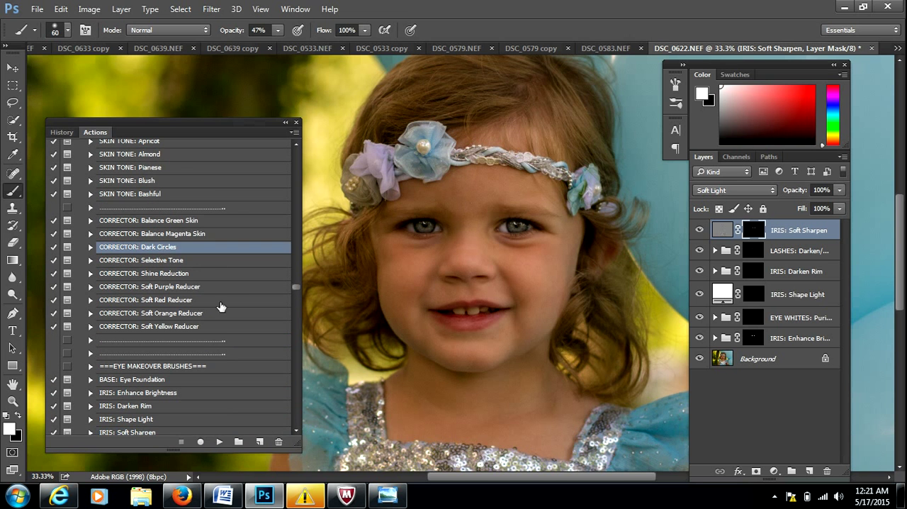
click(220, 442)
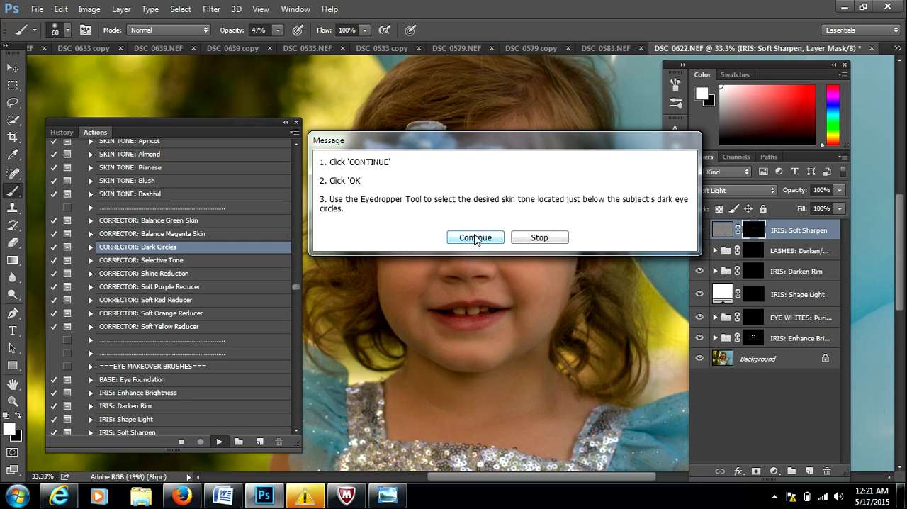
click(476, 238)
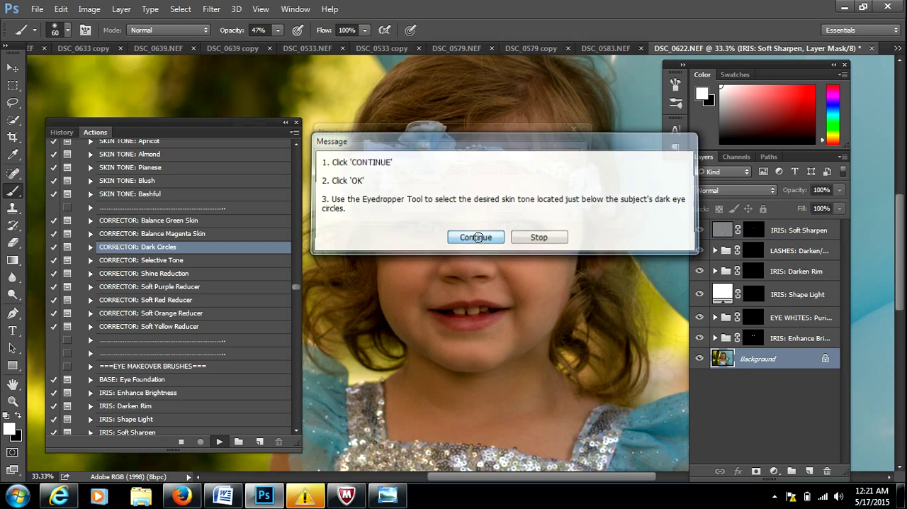
click(559, 156)
drag(560, 81, 558, 280)
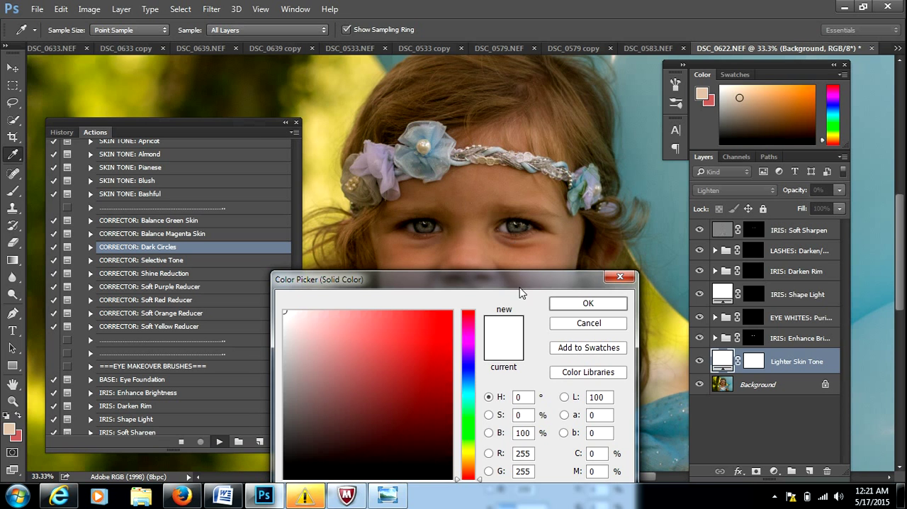
drag(524, 283, 530, 302)
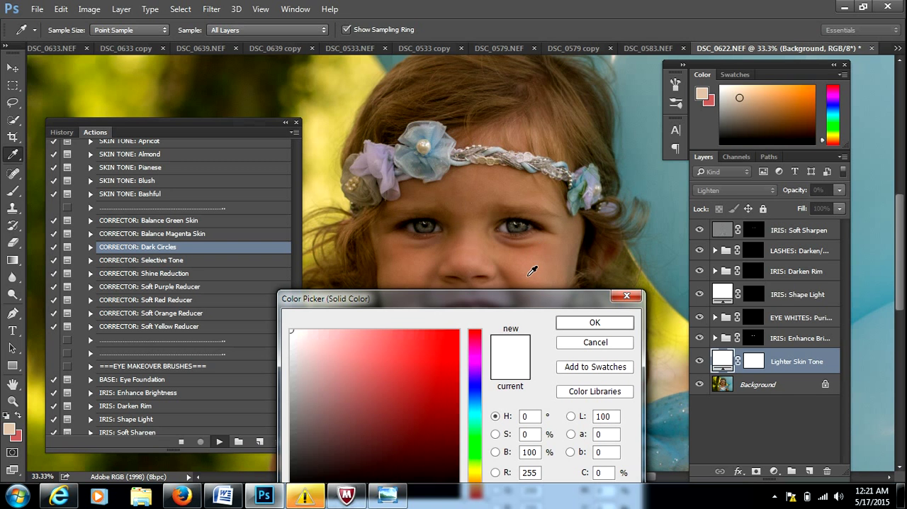
click(527, 274)
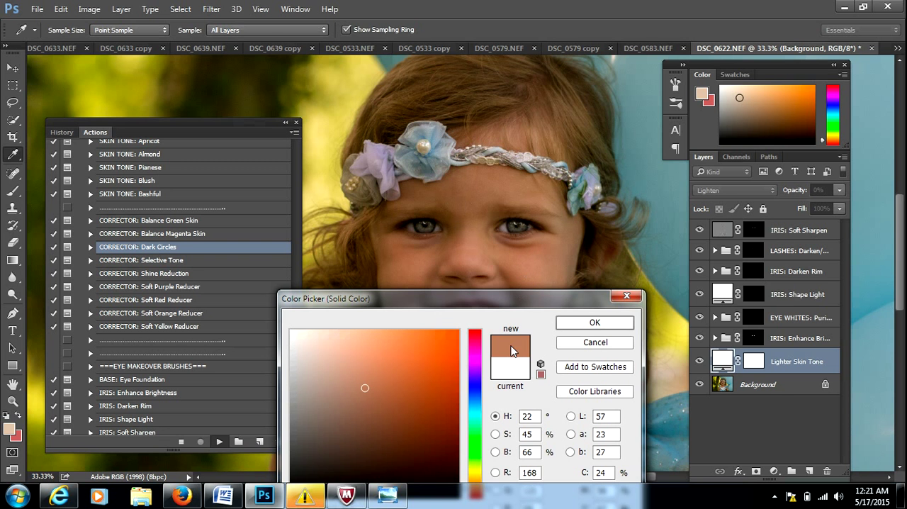
click(587, 324)
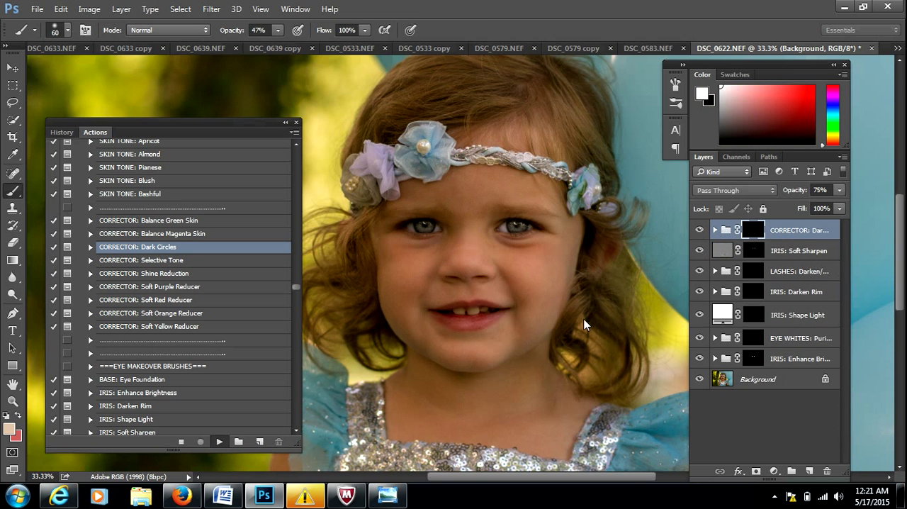
click(435, 216)
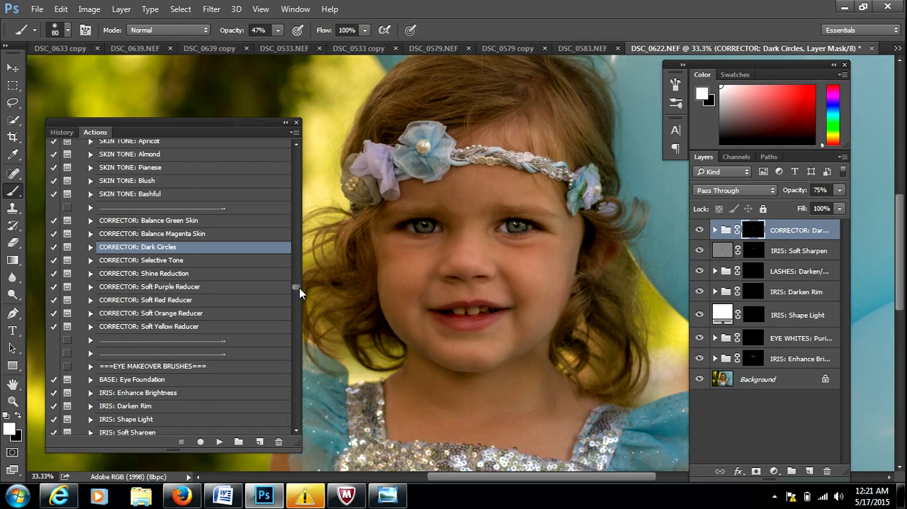
Run the SMOOTHER: Soften Detail + Porcelain action to add a skin smoothing group on top.
scroll(299, 286, up, 3)
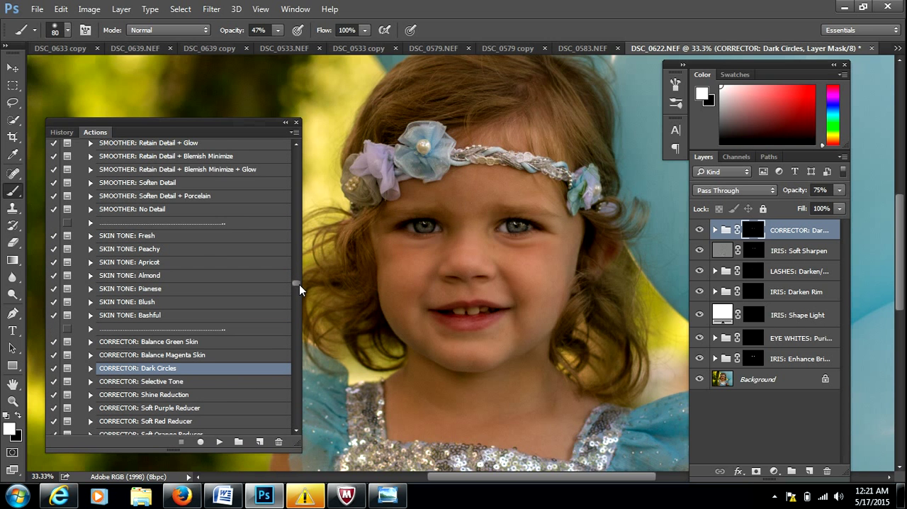
click(182, 197)
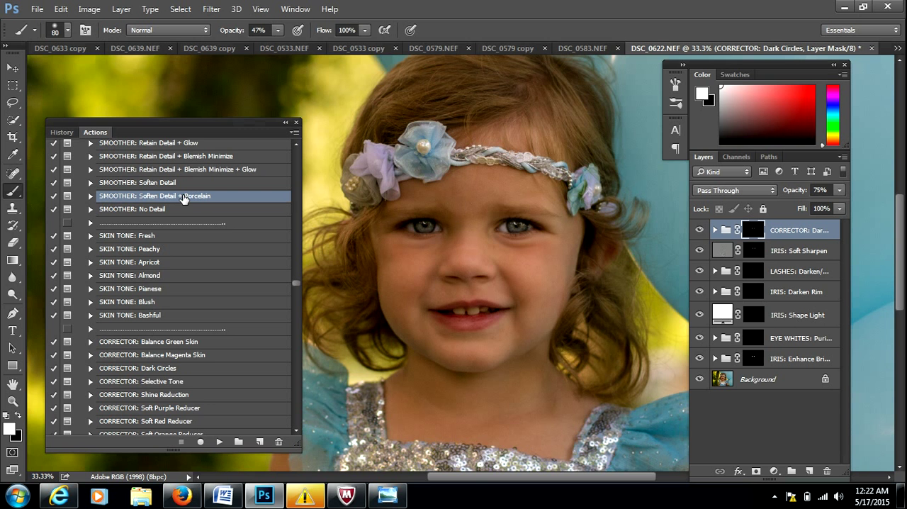
click(219, 442)
click(469, 240)
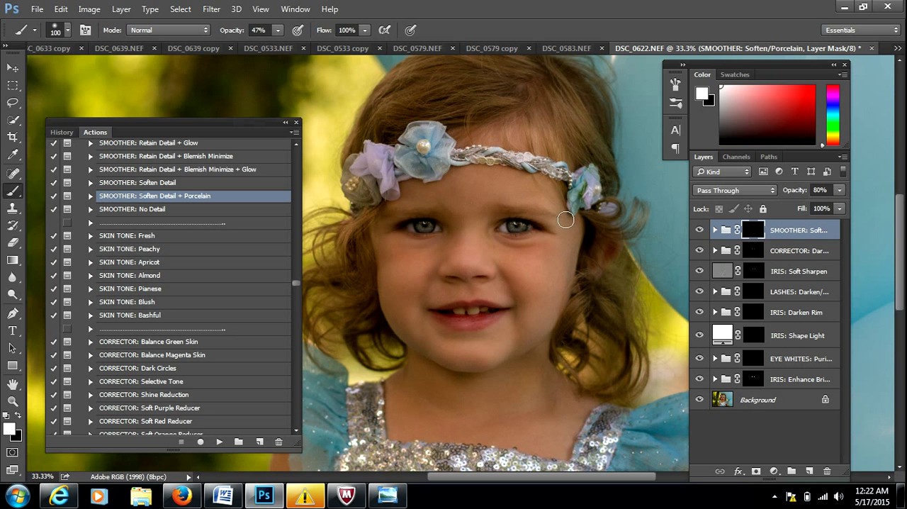
Paint the smoothing group's mask over the face, chest and arms with a 200 px brush at 31% opacity.
mouse_move(527, 311)
mouse_down()
mouse_move(538, 324)
mouse_move(506, 296)
mouse_up()
drag(236, 29, 222, 32)
key(bracketright)
key(bracketright)
key(bracketright)
key(bracketright)
drag(900, 224, 905, 277)
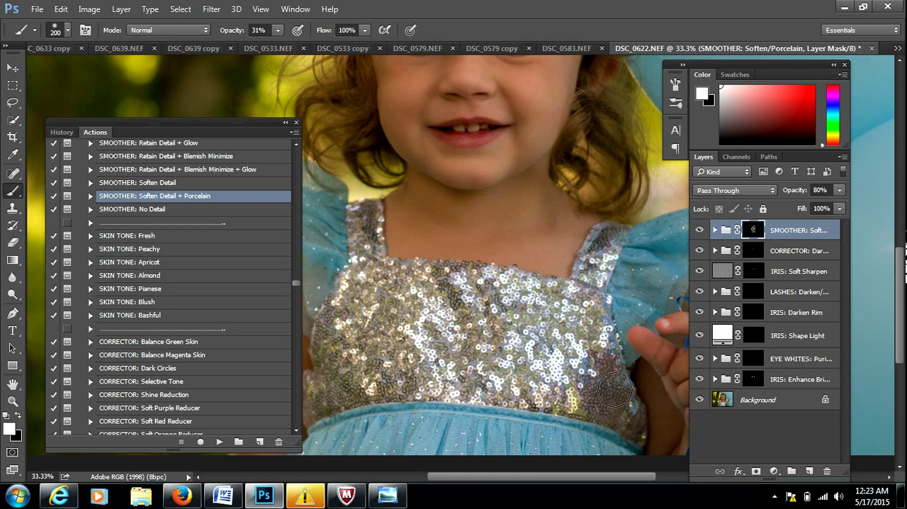
drag(610, 474, 539, 475)
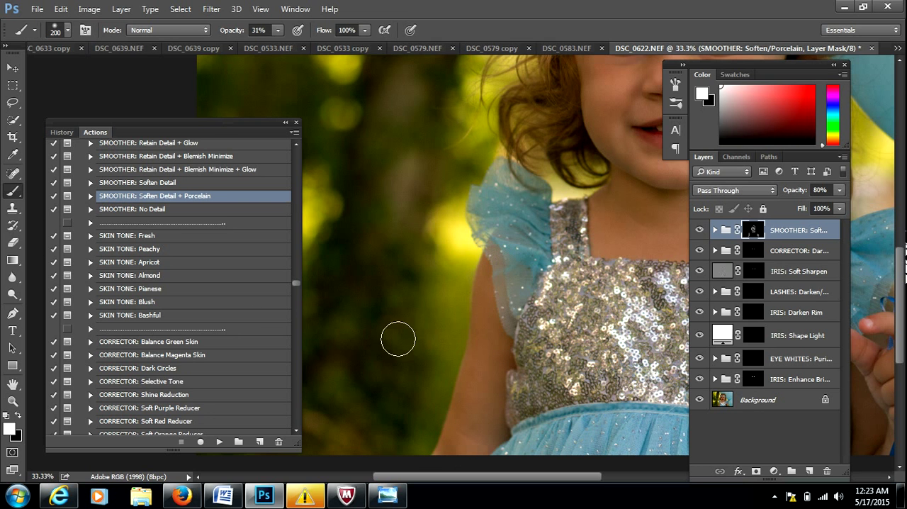
Run the SKIN TONE: Bashful action and brush its color onto both cheeks with a 300 px brush at 31% opacity.
click(13, 384)
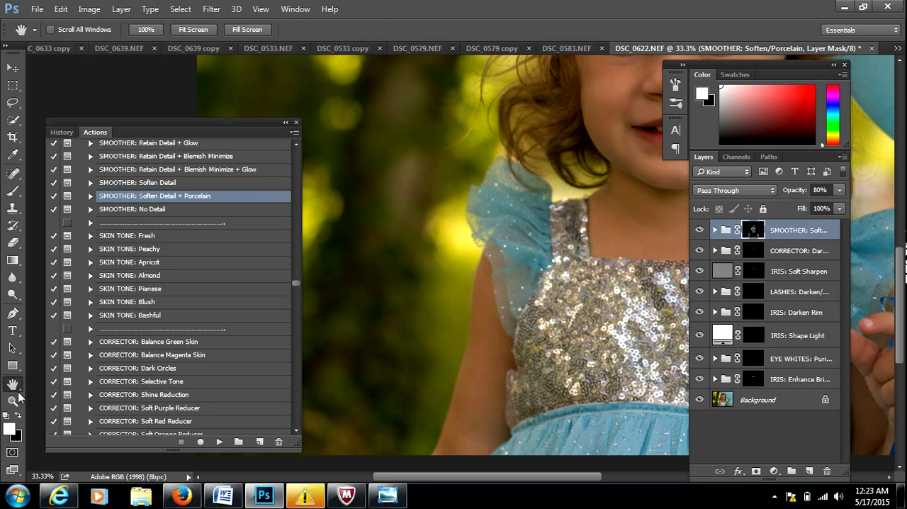
drag(532, 201, 349, 346)
drag(486, 125, 460, 172)
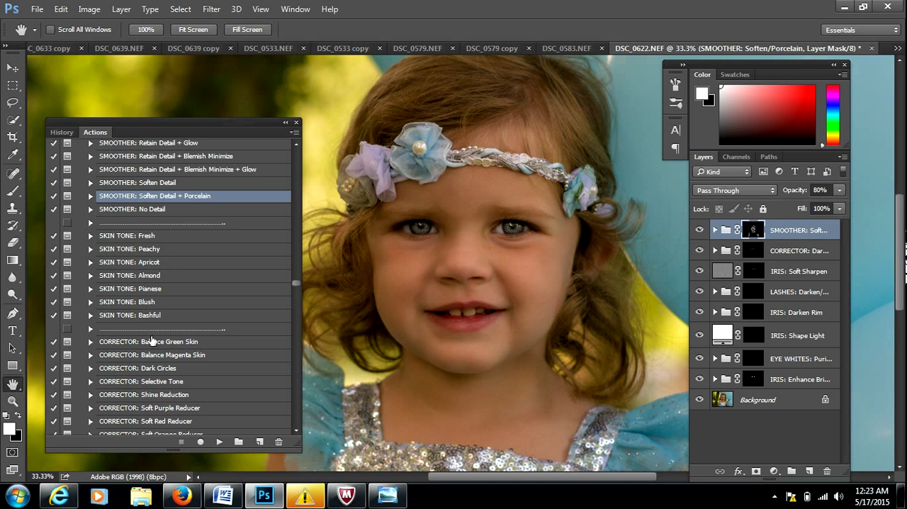
click(137, 315)
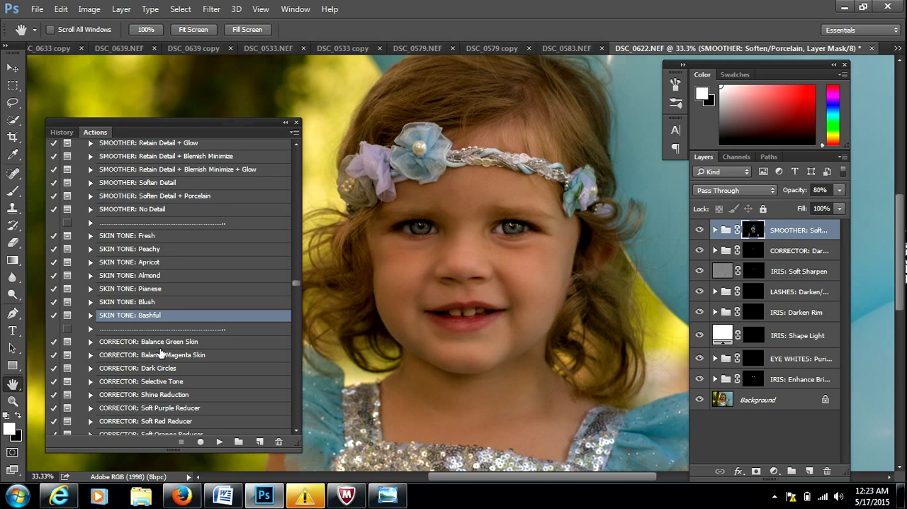
click(220, 442)
click(414, 216)
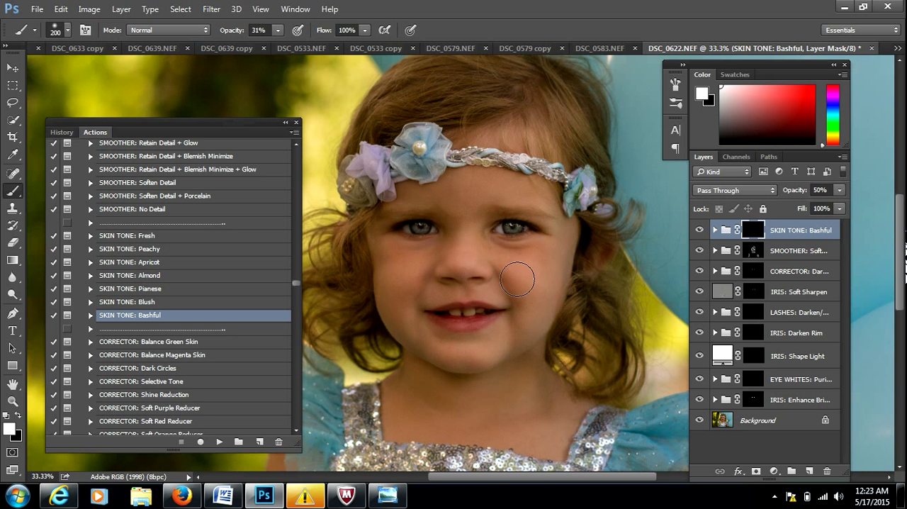
key(bracketright)
drag(516, 275, 539, 276)
drag(424, 274, 390, 276)
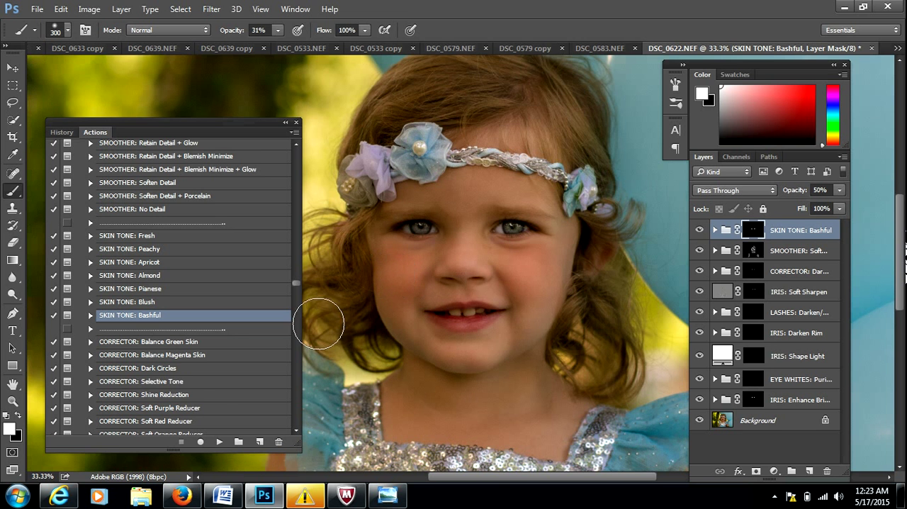
Run the TEETH: Pearly Whites action and reduce the brush to 60 px for the teeth.
click(297, 429)
drag(297, 429, 298, 429)
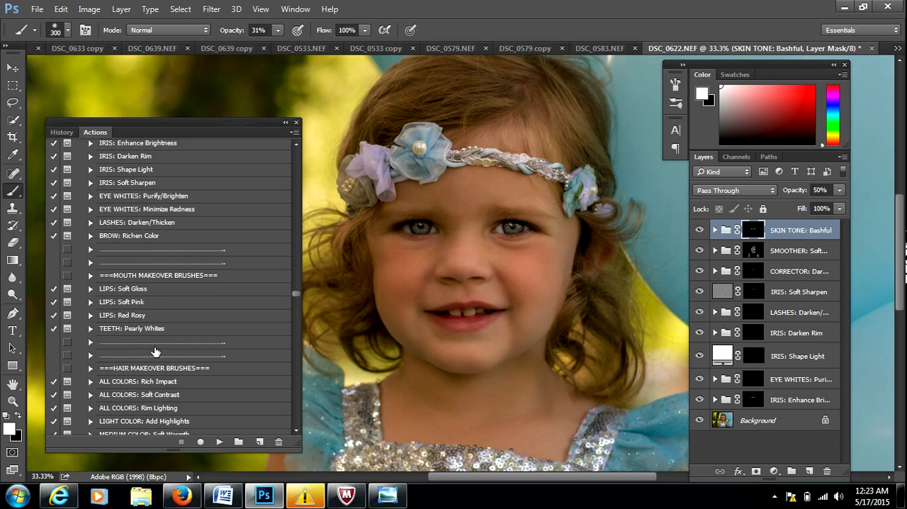
click(143, 334)
click(219, 441)
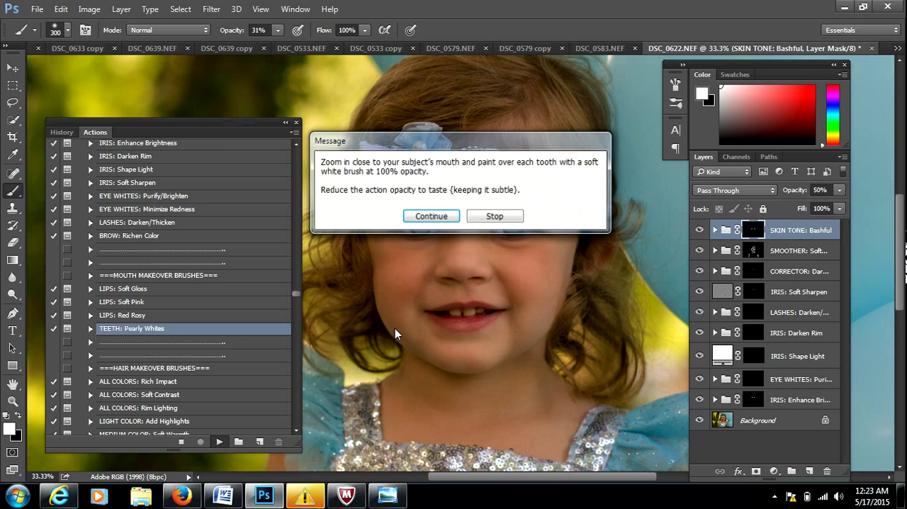
click(431, 216)
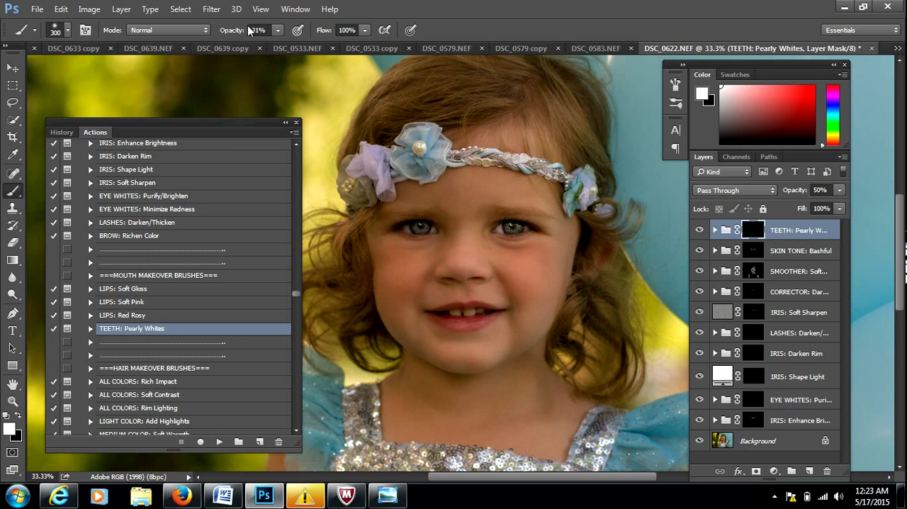
key(bracketleft)
key(bracketleft)
key(bracketleft)
key(bracketleft)
key(bracketleft)
key(bracketleft)
key(bracketleft)
key(bracketleft)
Run the LIPS: Red Rosy action to add a lip color group on top.
click(122, 316)
click(220, 441)
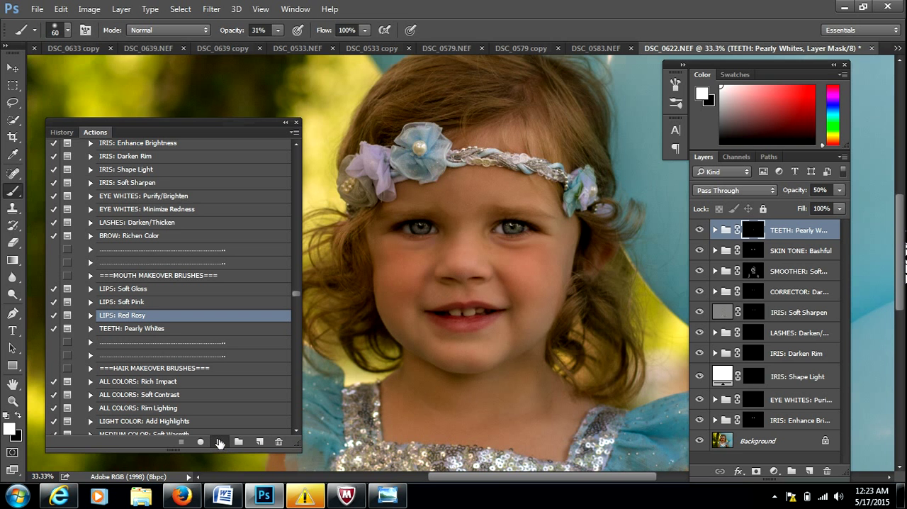
click(439, 215)
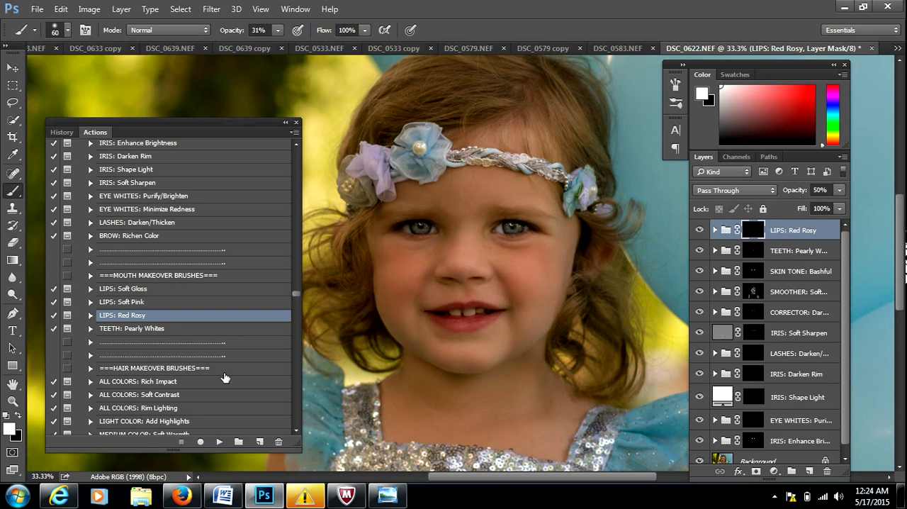
Run the ALL COLORS: Rich Impact action to add a hair enhancement group on top.
click(176, 382)
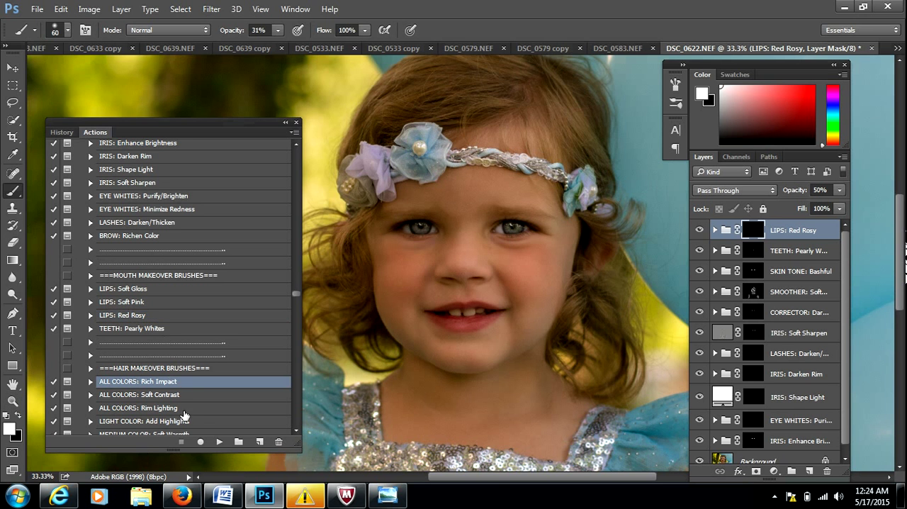
click(219, 441)
click(434, 217)
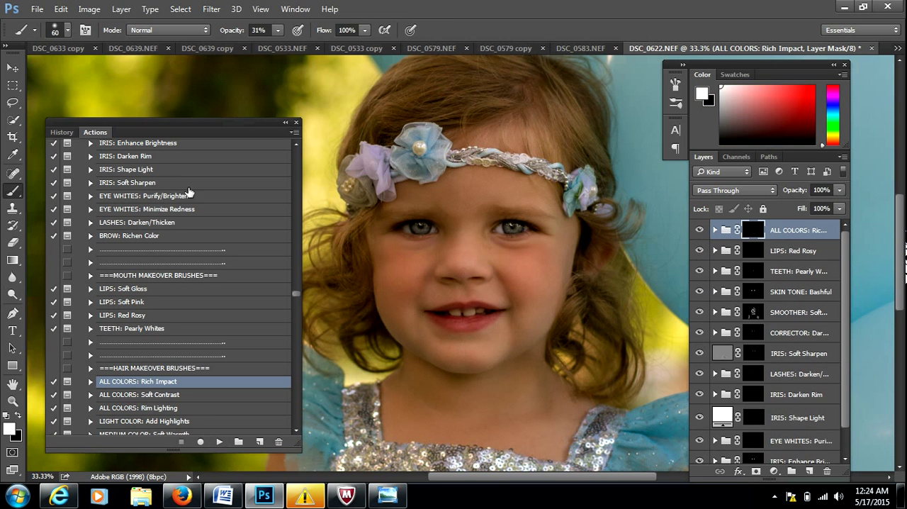
Paint the Rich Impact mask over the girl's hair at 31% brush opacity, finishing with a 100 px brush.
click(13, 384)
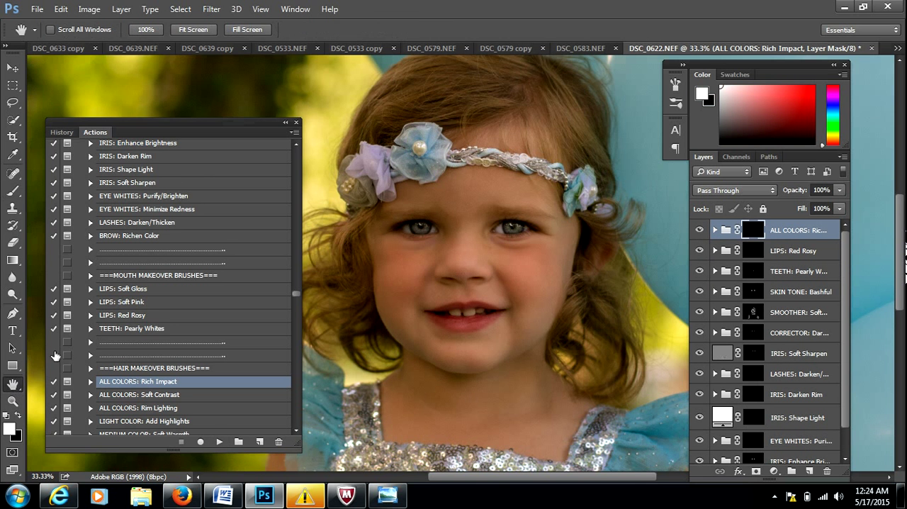
drag(392, 200, 395, 236)
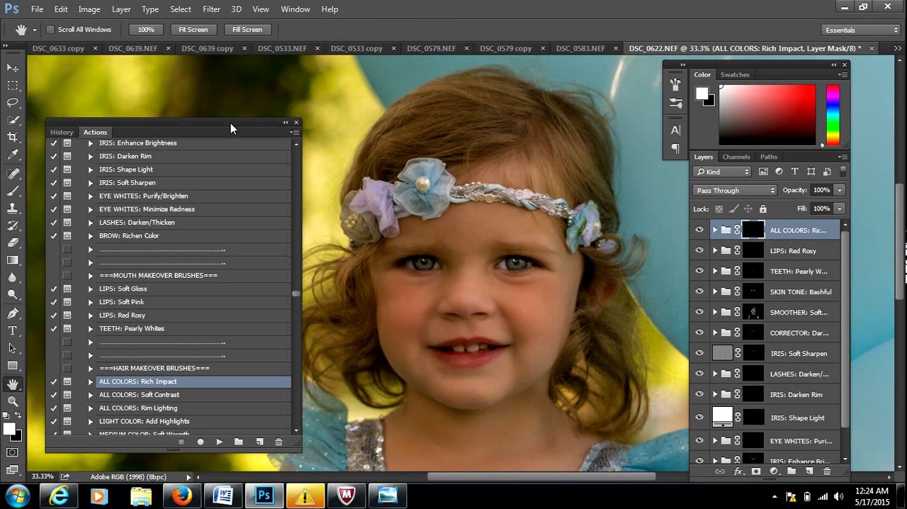
drag(230, 127, 206, 121)
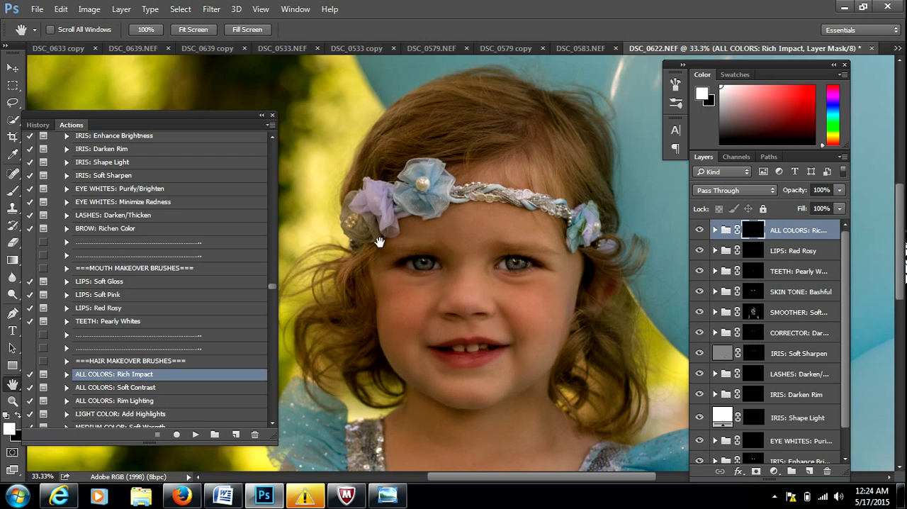
key(b)
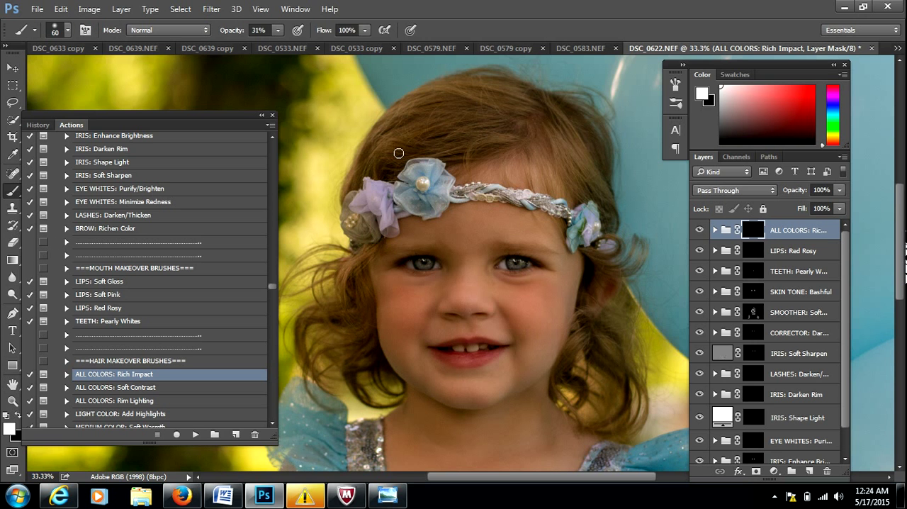
key(bracketright)
key(bracketright)
key(bracketright)
key(bracketright)
mouse_move(348, 300)
mouse_down()
mouse_move(352, 269)
mouse_move(366, 356)
mouse_move(331, 323)
mouse_up()
key(bracketleft)
key(bracketleft)
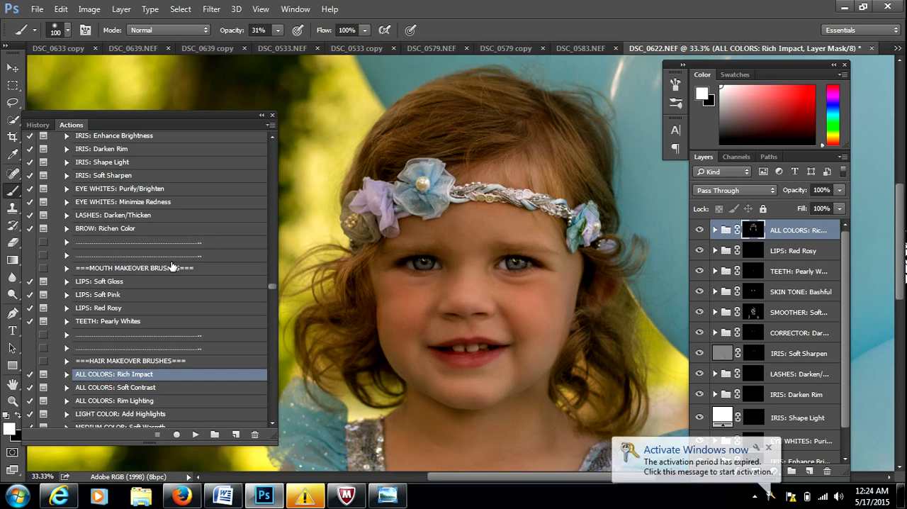
Zoom out to examine the whole retouched portrait.
click(12, 400)
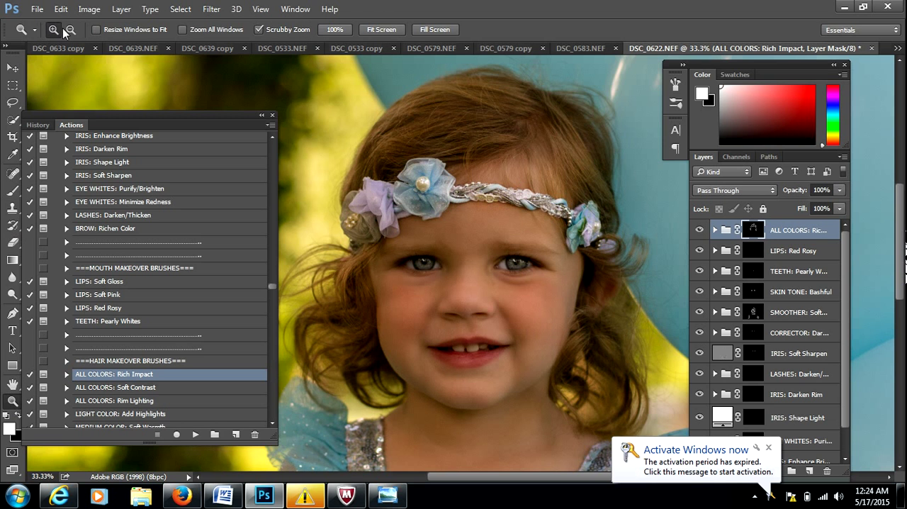